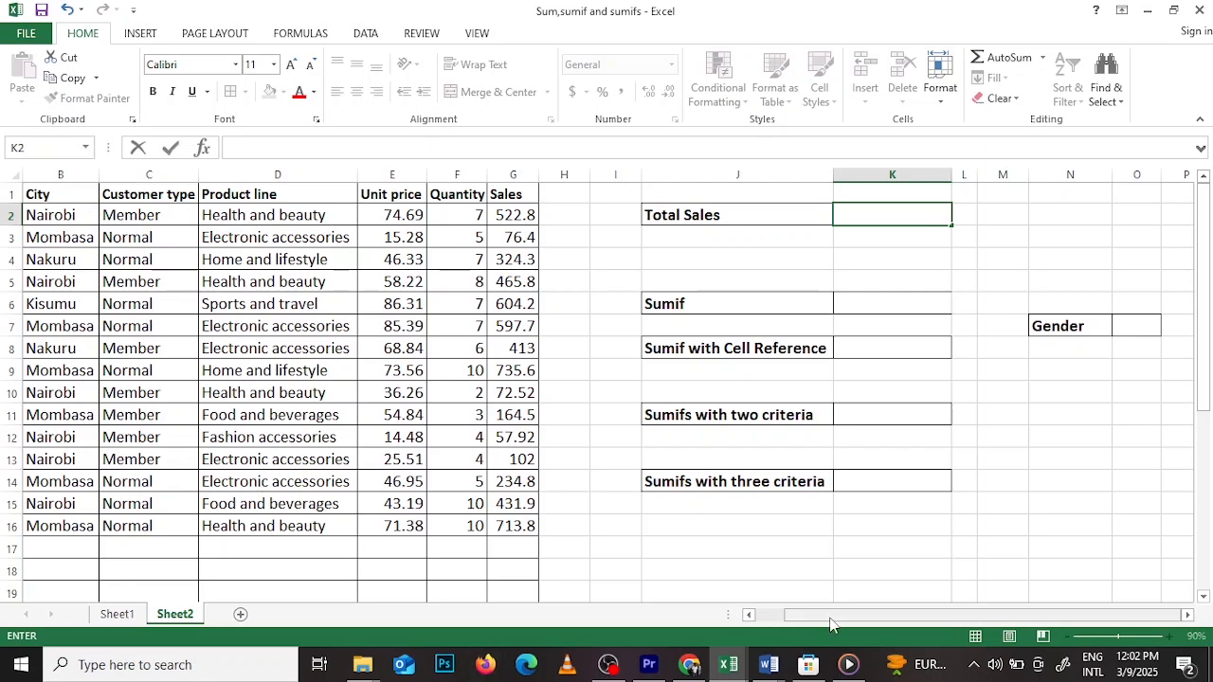
# Enter a SUM formula in the Total Sales cell K2 that adds the sales in G2:G16.
pyautogui.moveTo(834, 618); pyautogui.dragTo(799, 621)
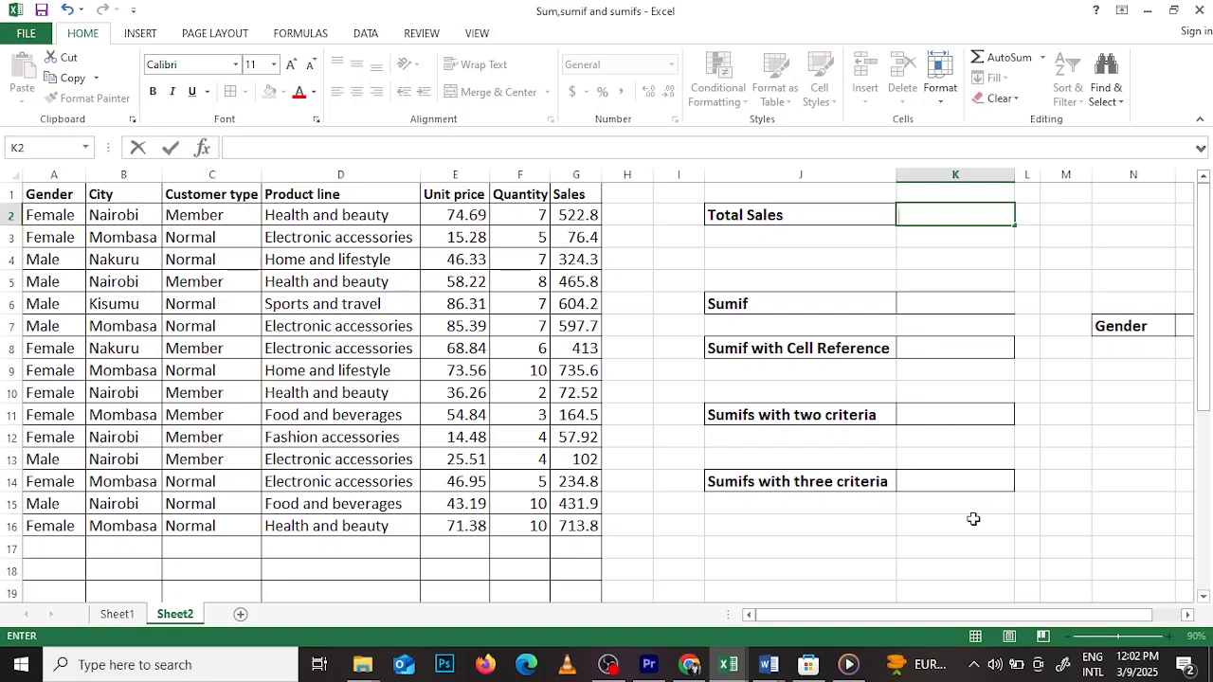
pyautogui.moveTo(1014, 618); pyautogui.dragTo(1040, 618)
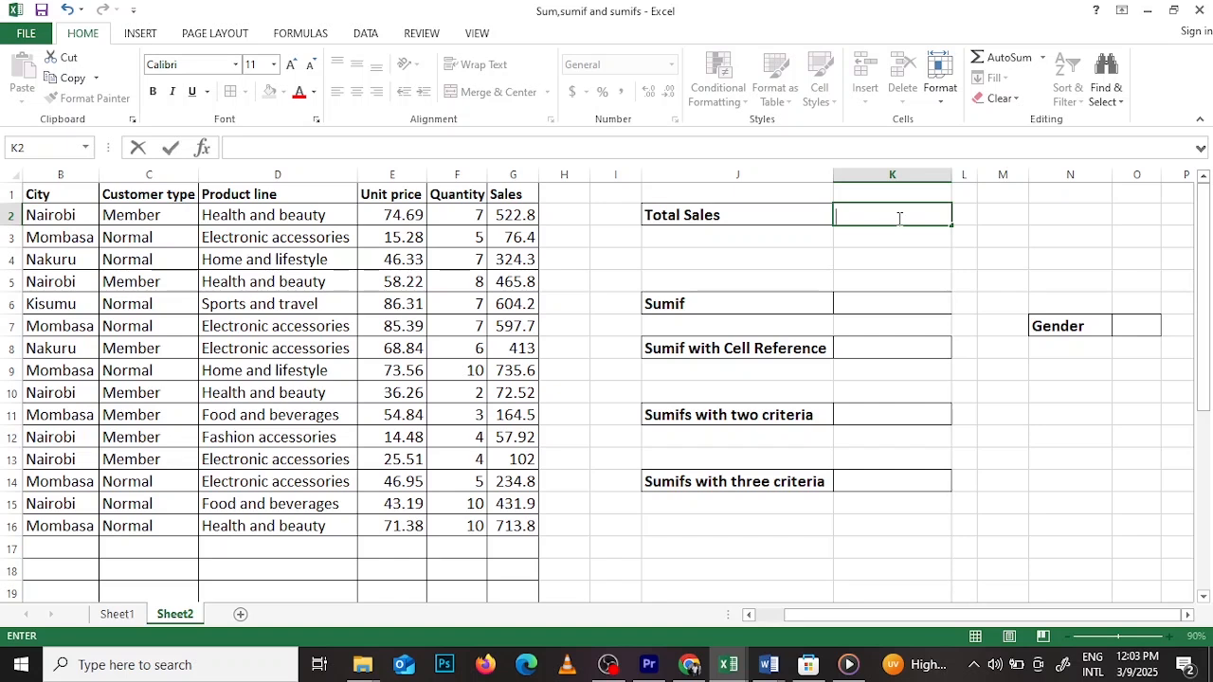
pyautogui.write('=')
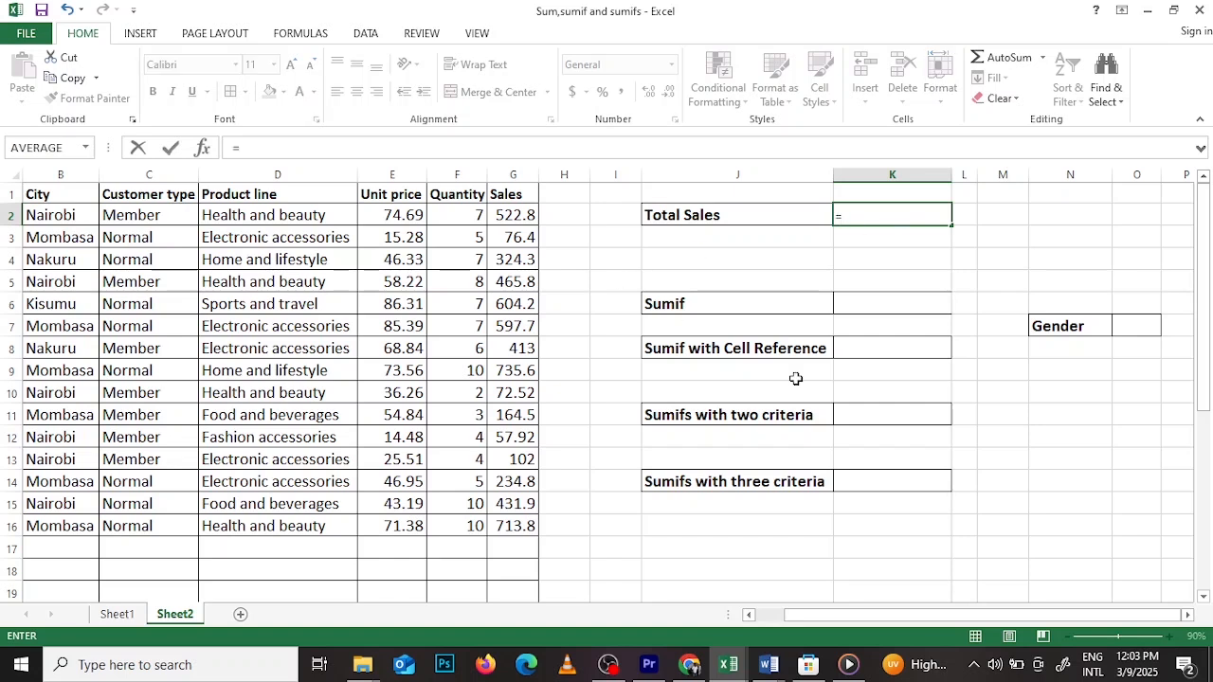
pyautogui.write('sum')
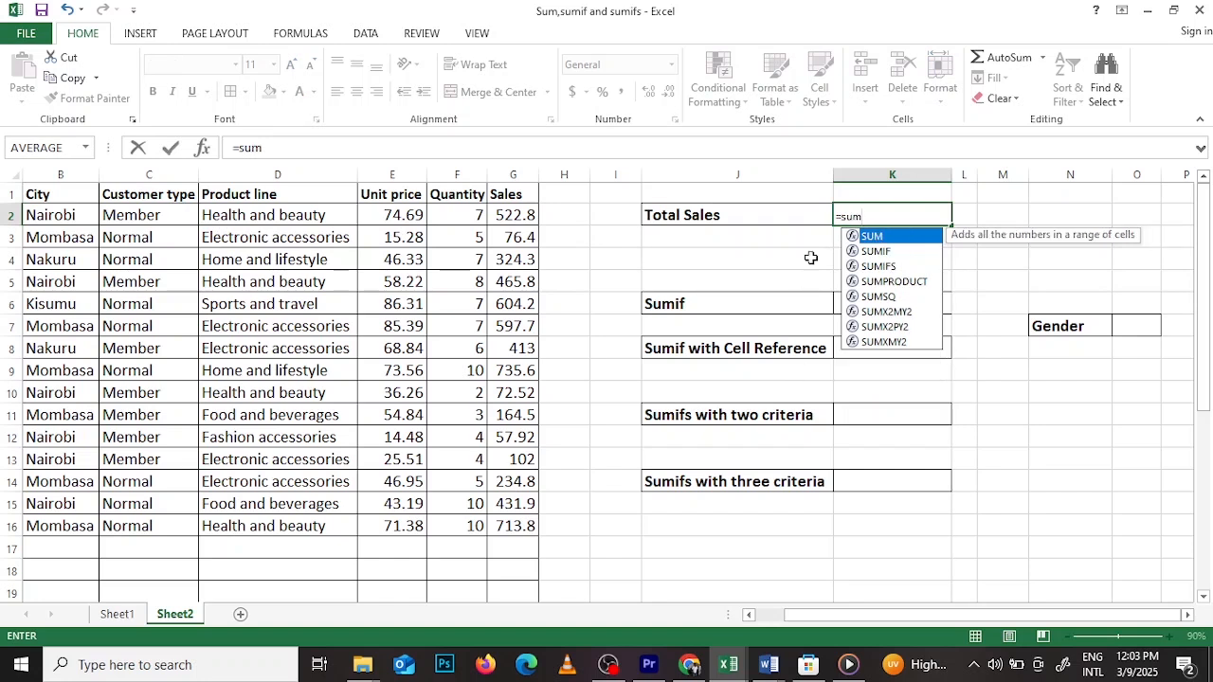
pyautogui.doubleClick(905, 242)
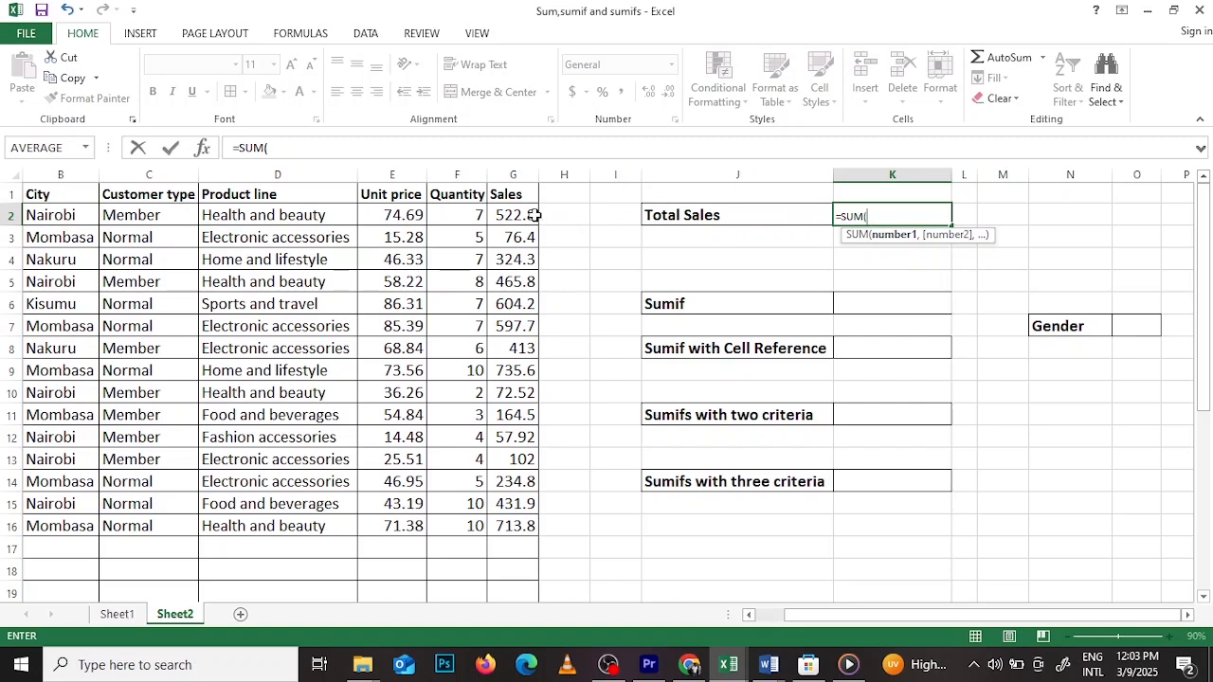
pyautogui.moveTo(529, 215); pyautogui.dragTo(512, 529)
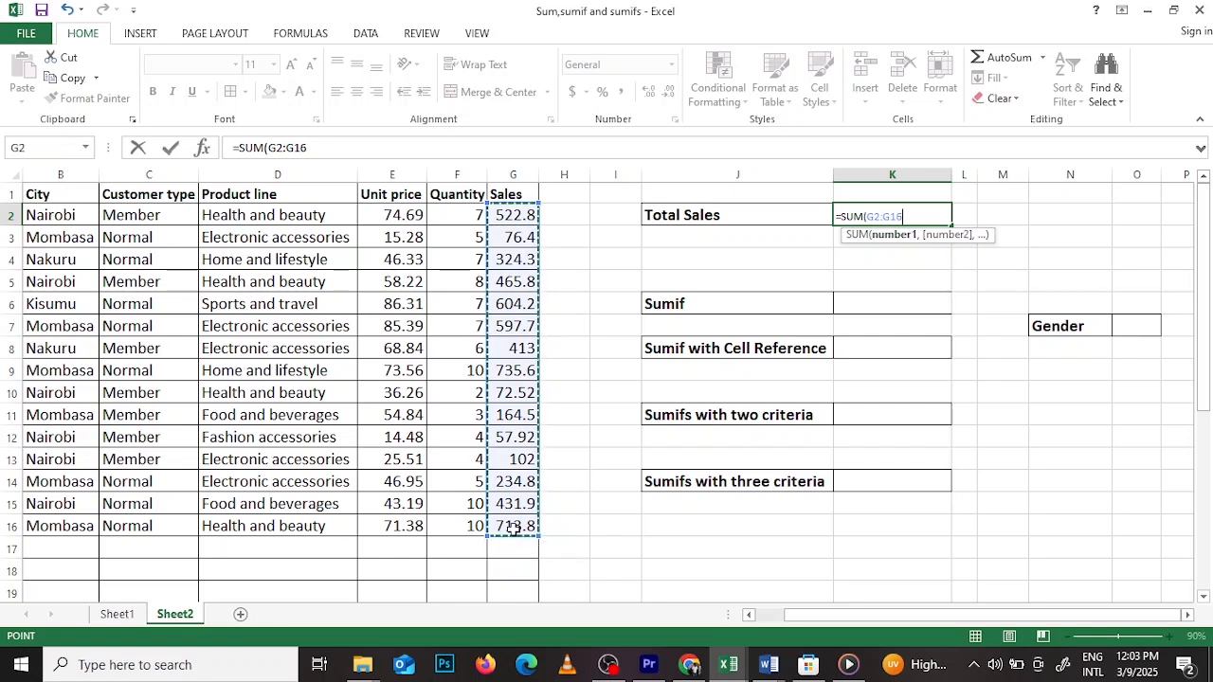
pyautogui.press('Return')
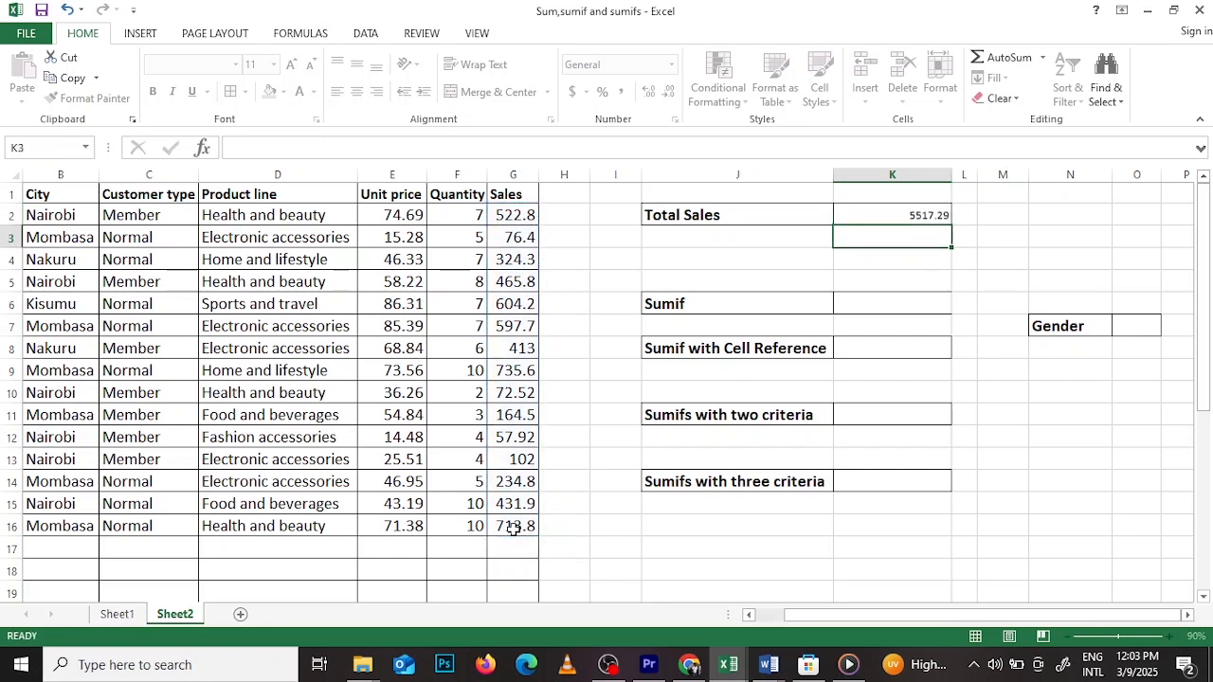
pyautogui.click(902, 218)
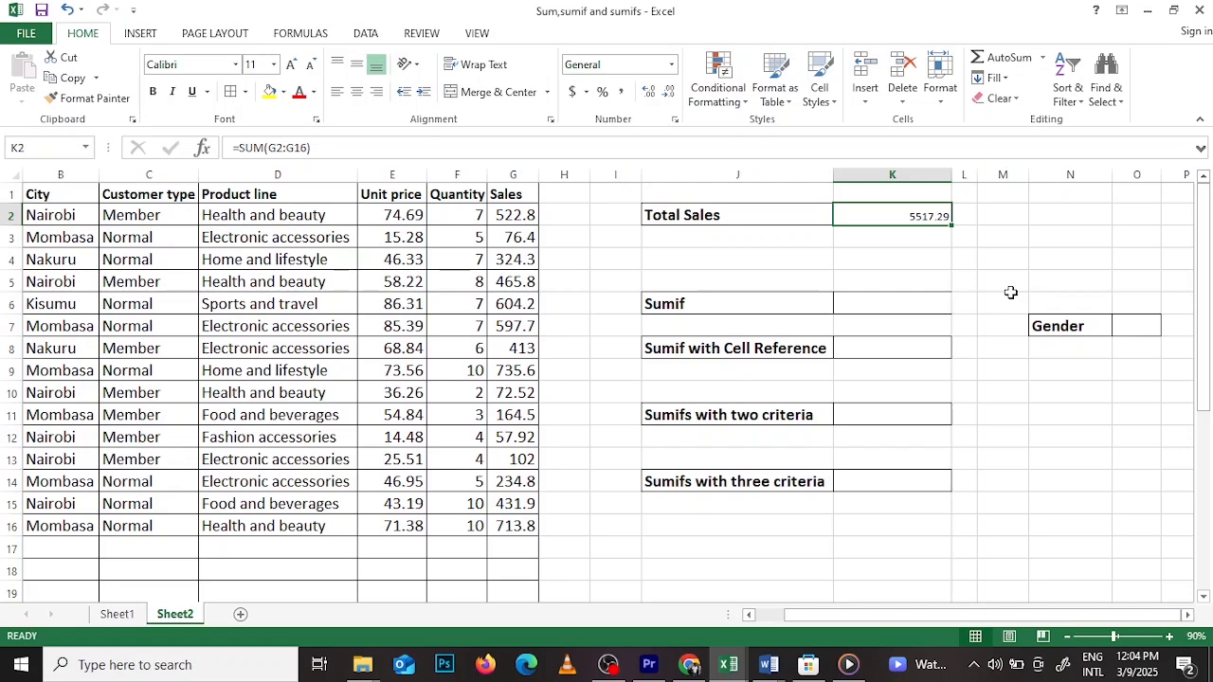
# Start a SUMIF formula in the Sumif cell K6 with the Gender cells A2:A16 as the criteria range.
pyautogui.click(1206, 353)
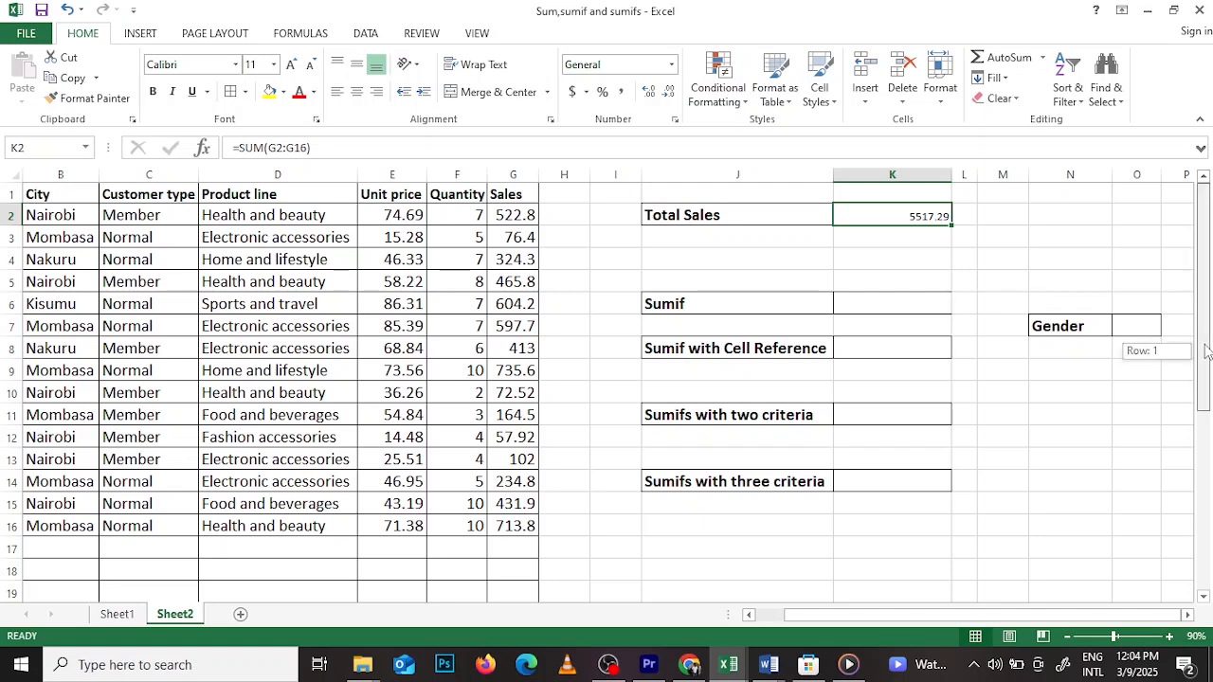
pyautogui.click(1170, 643)
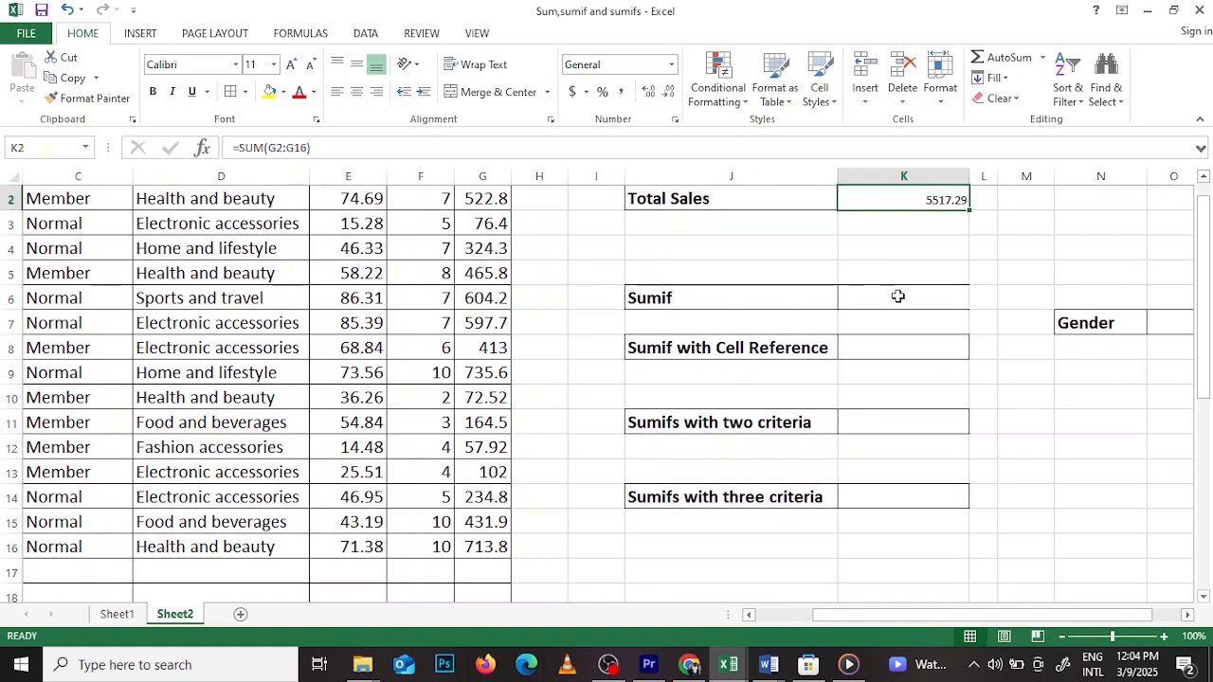
pyautogui.doubleClick(898, 296)
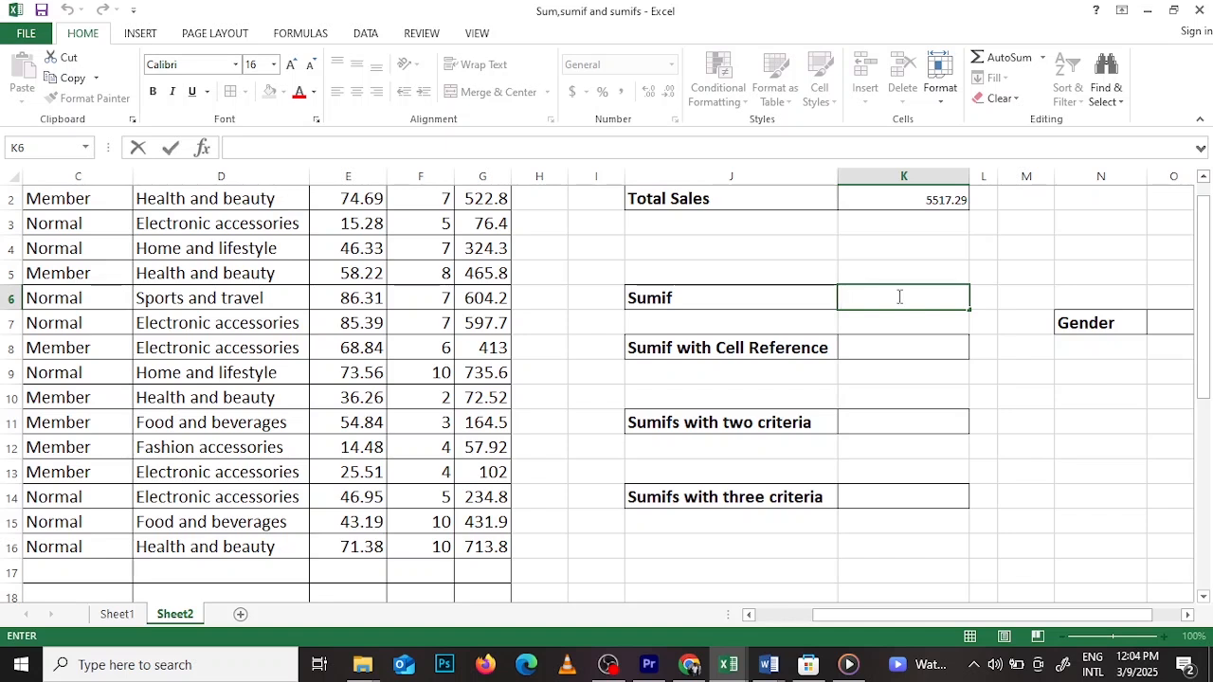
pyautogui.write('=')
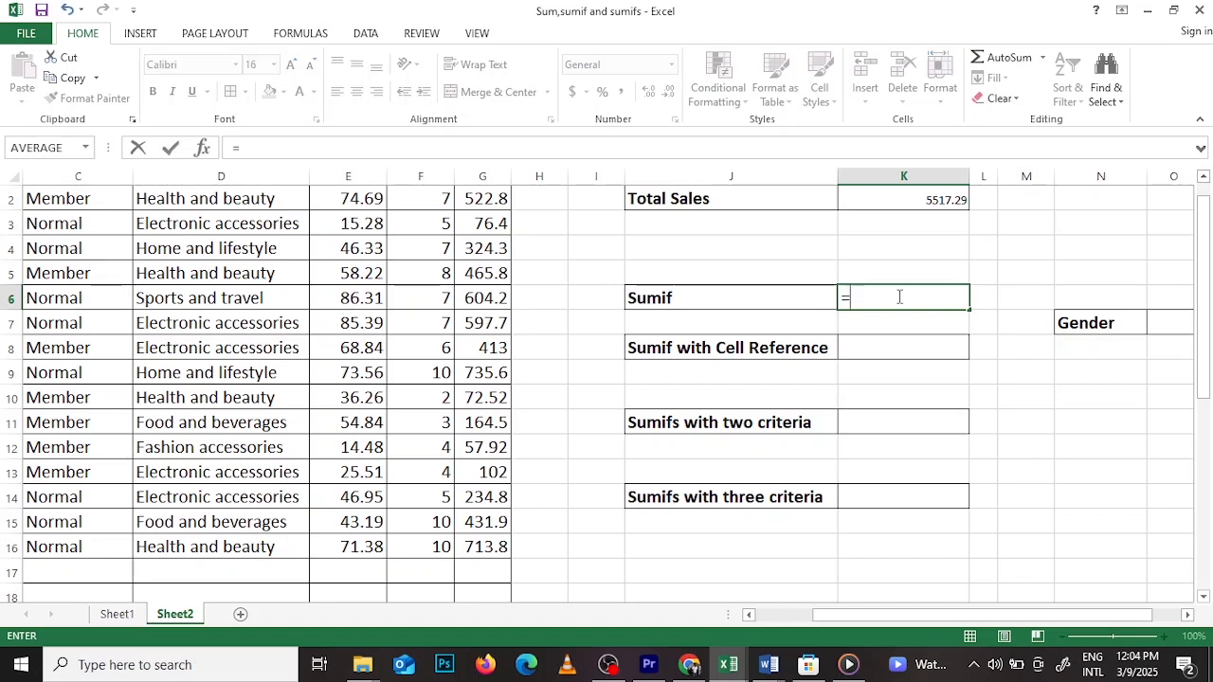
pyautogui.write('s')
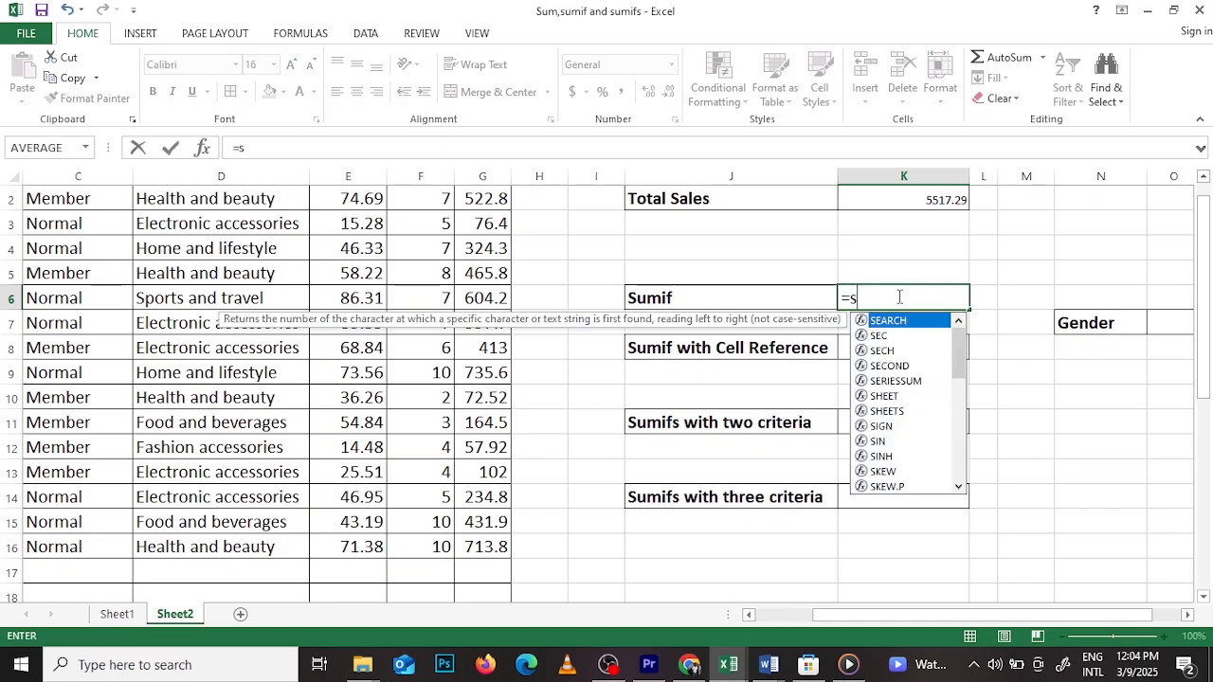
pyautogui.write('umif')
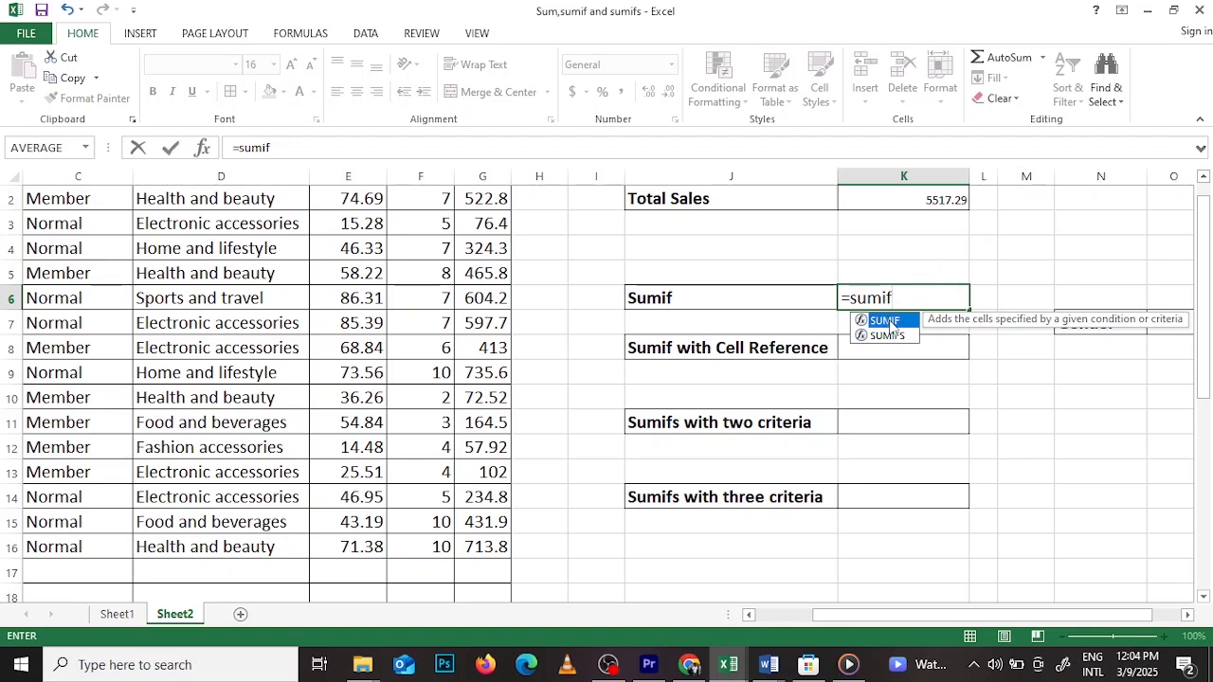
pyautogui.doubleClick(884, 320)
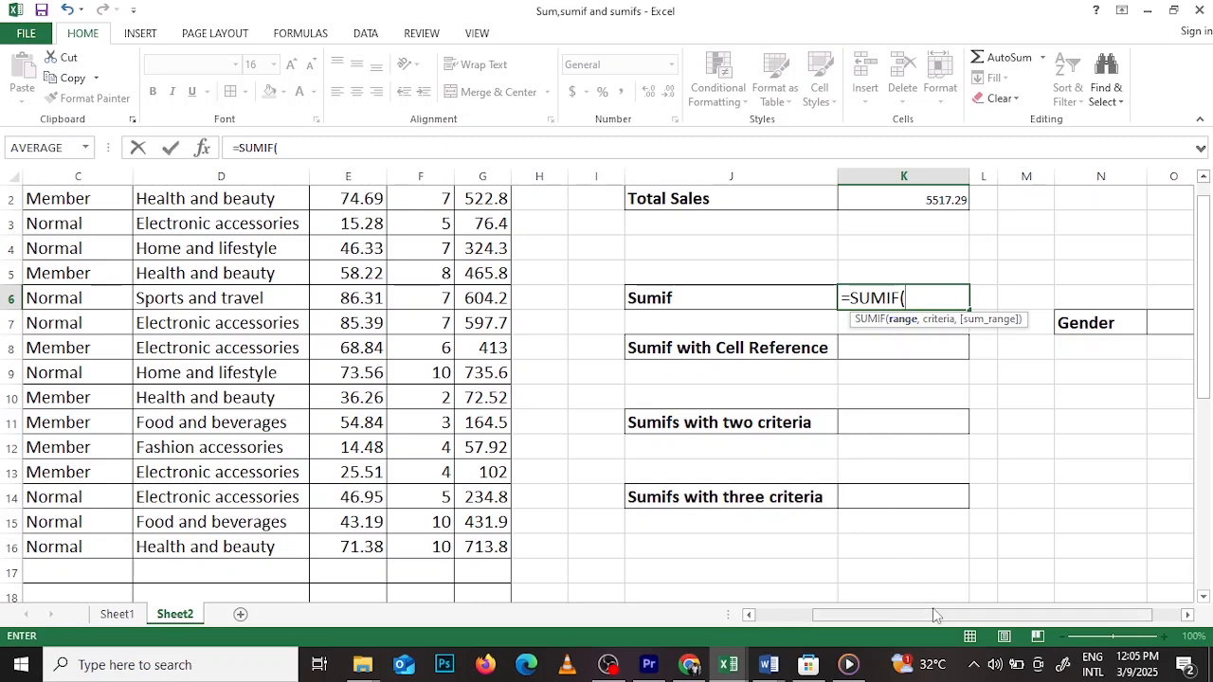
pyautogui.moveTo(934, 614); pyautogui.dragTo(849, 616)
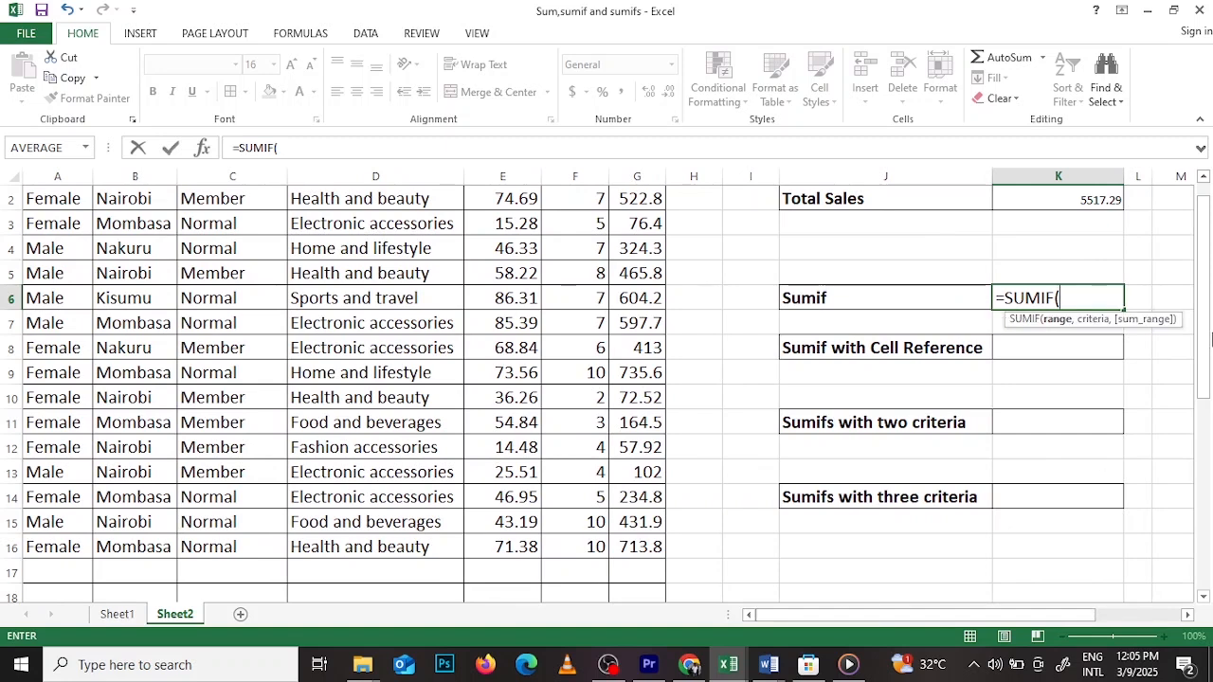
pyautogui.scroll(1, 1210, 340)
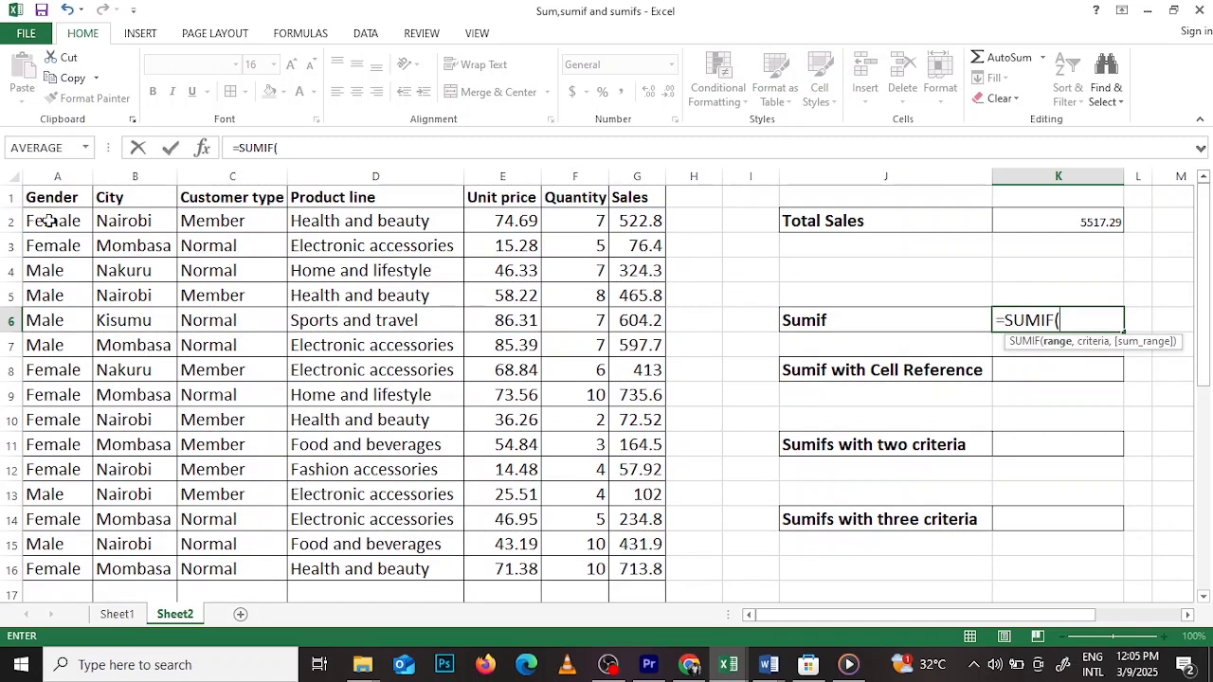
pyautogui.moveTo(50, 221); pyautogui.dragTo(44, 563)
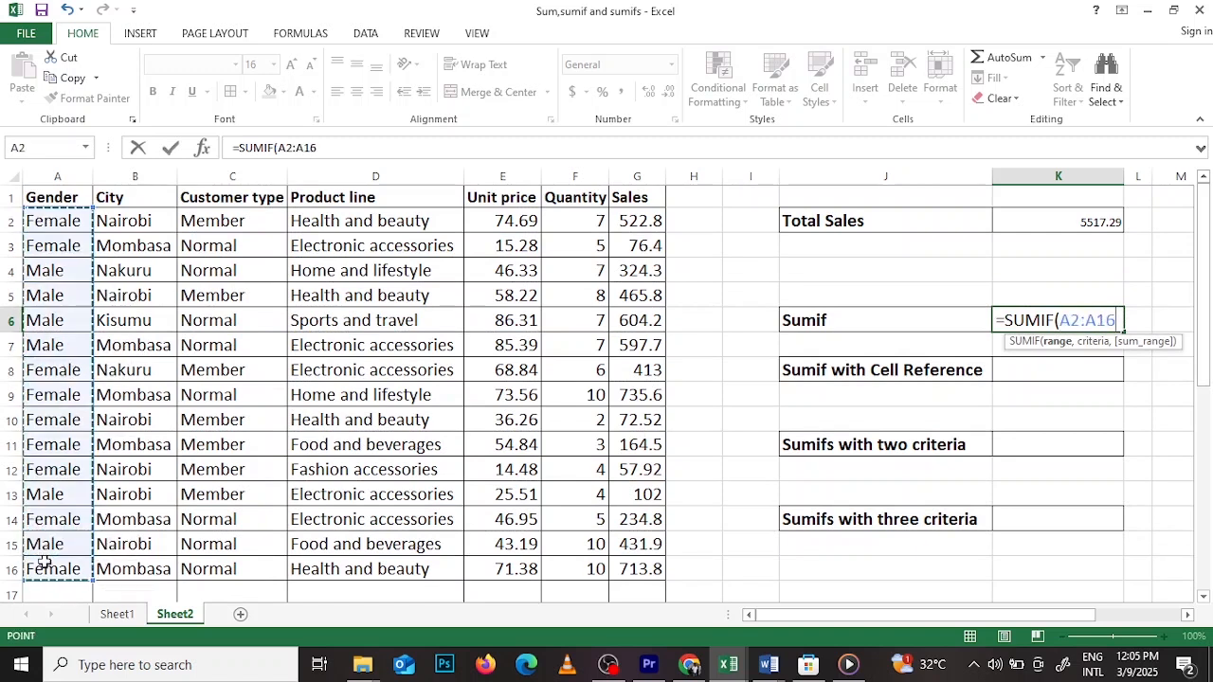
pyautogui.write(',')
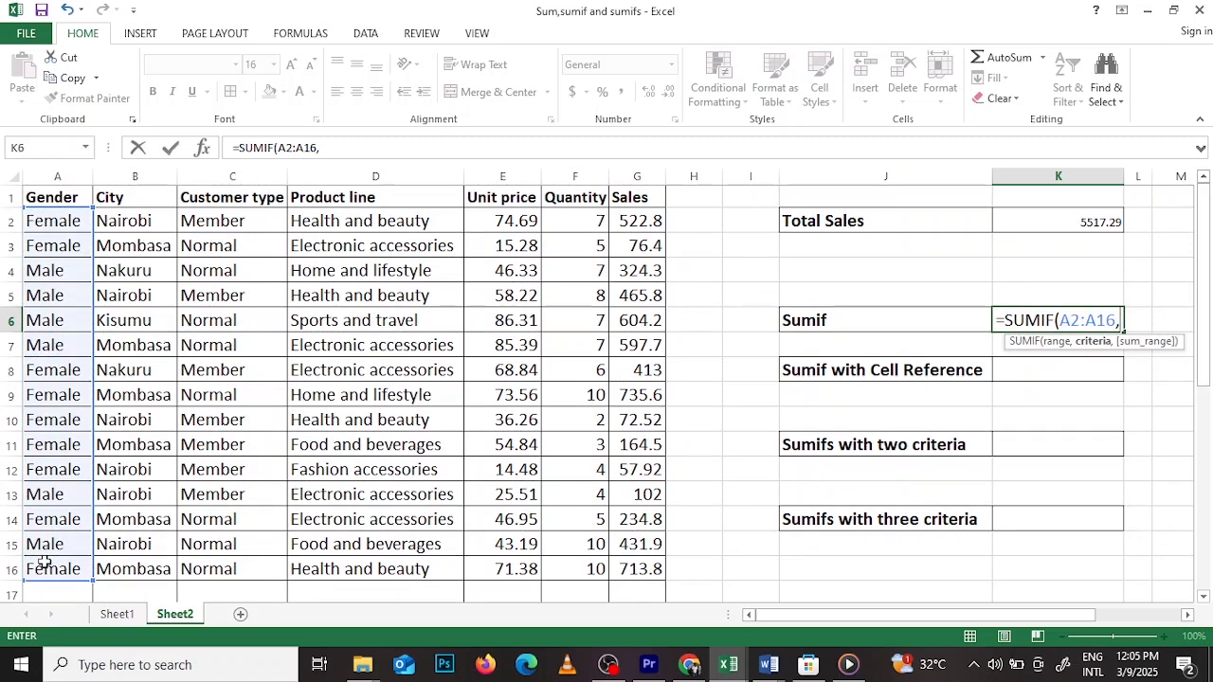
# Complete the SUMIF formula in K6 with the criterion "Female" and the sum range G2:G16.
pyautogui.write('""')
pyautogui.click(1127, 321)
pyautogui.write('F')
pyautogui.write('emal')
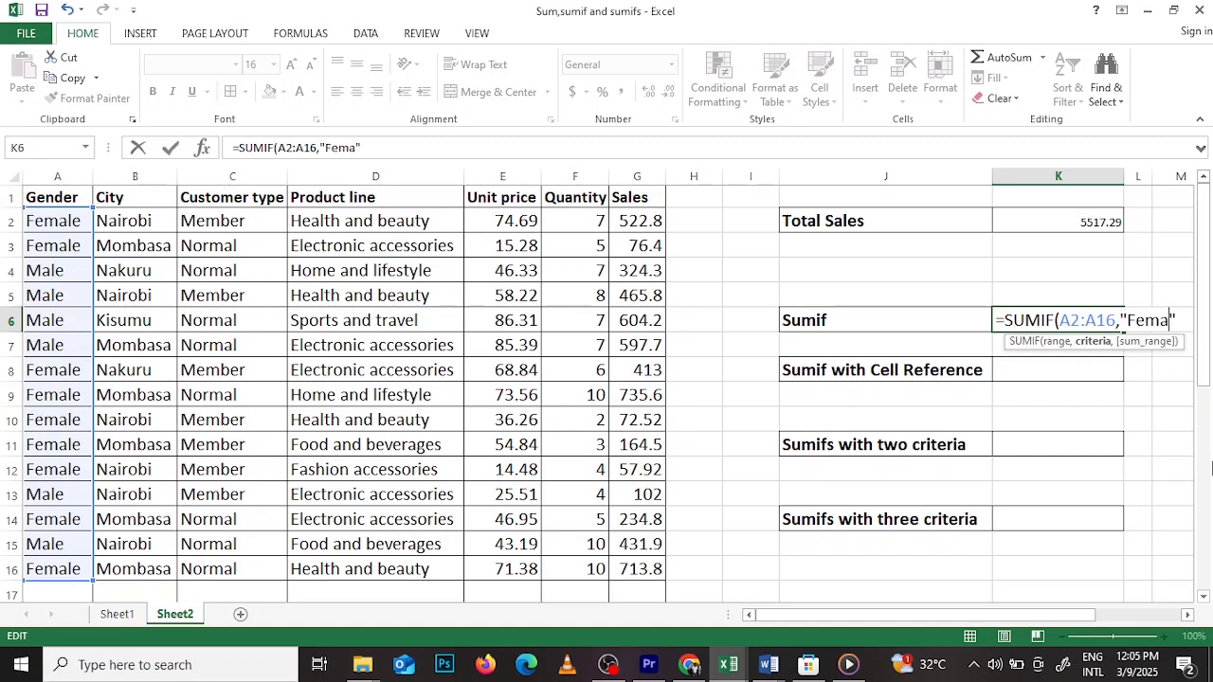
pyautogui.write('e",')
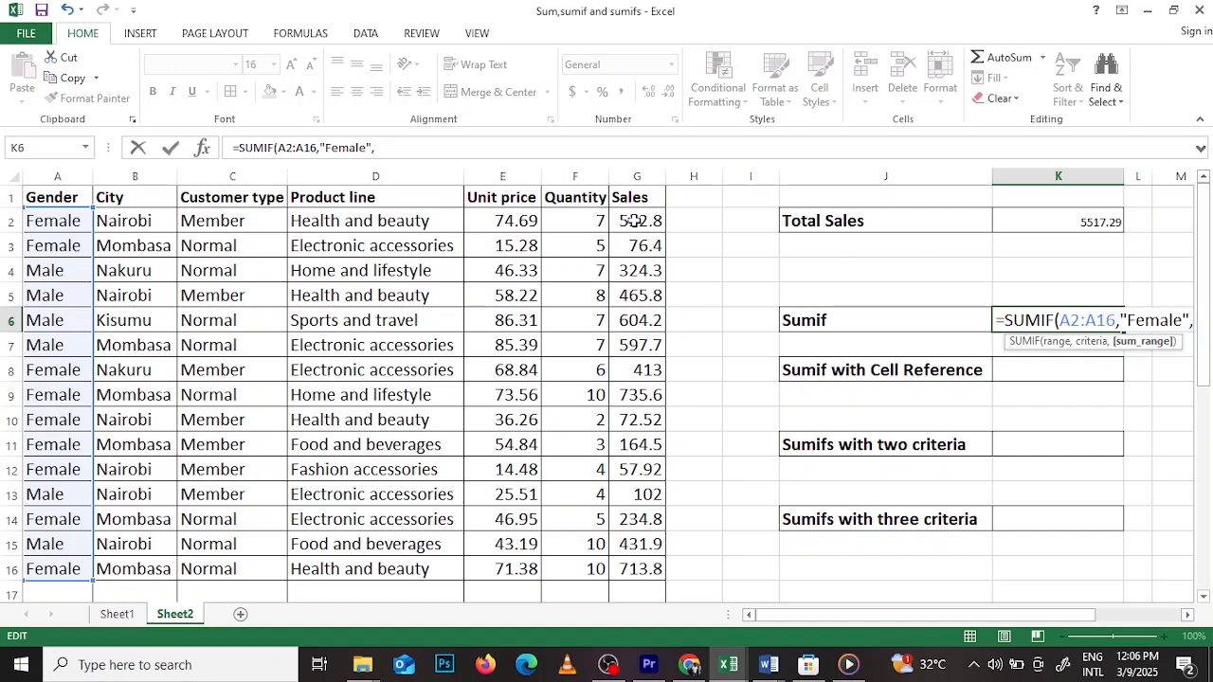
pyautogui.moveTo(634, 220); pyautogui.dragTo(641, 568)
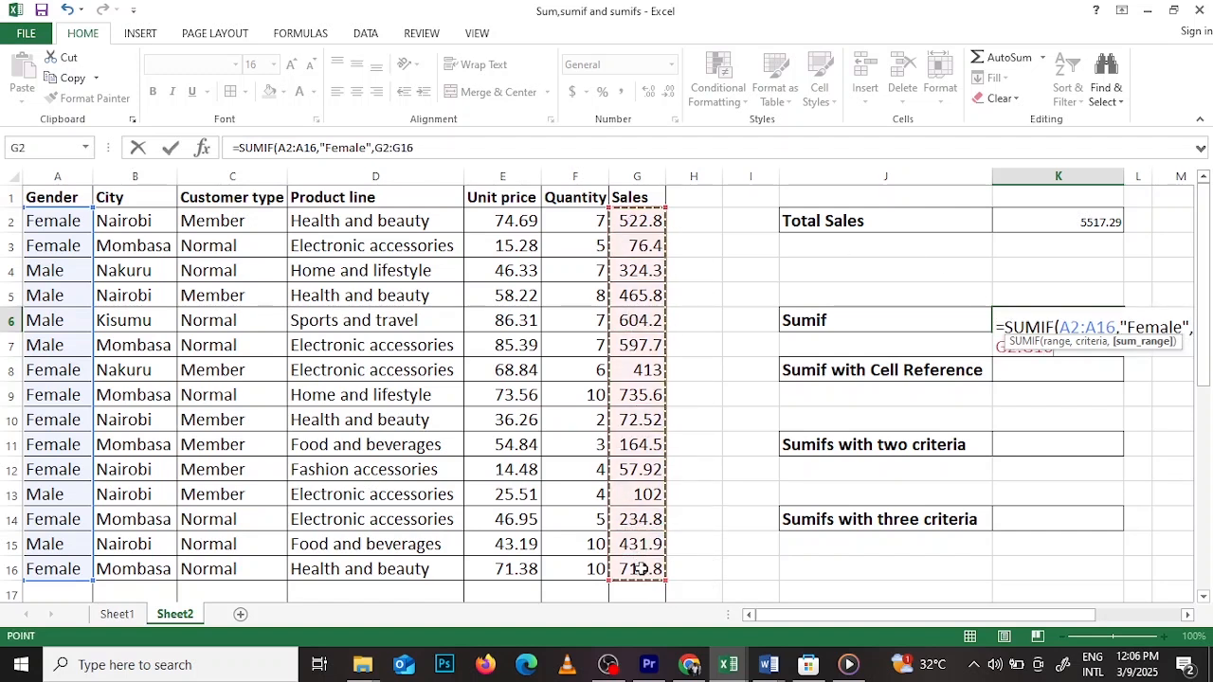
pyautogui.press('Return')
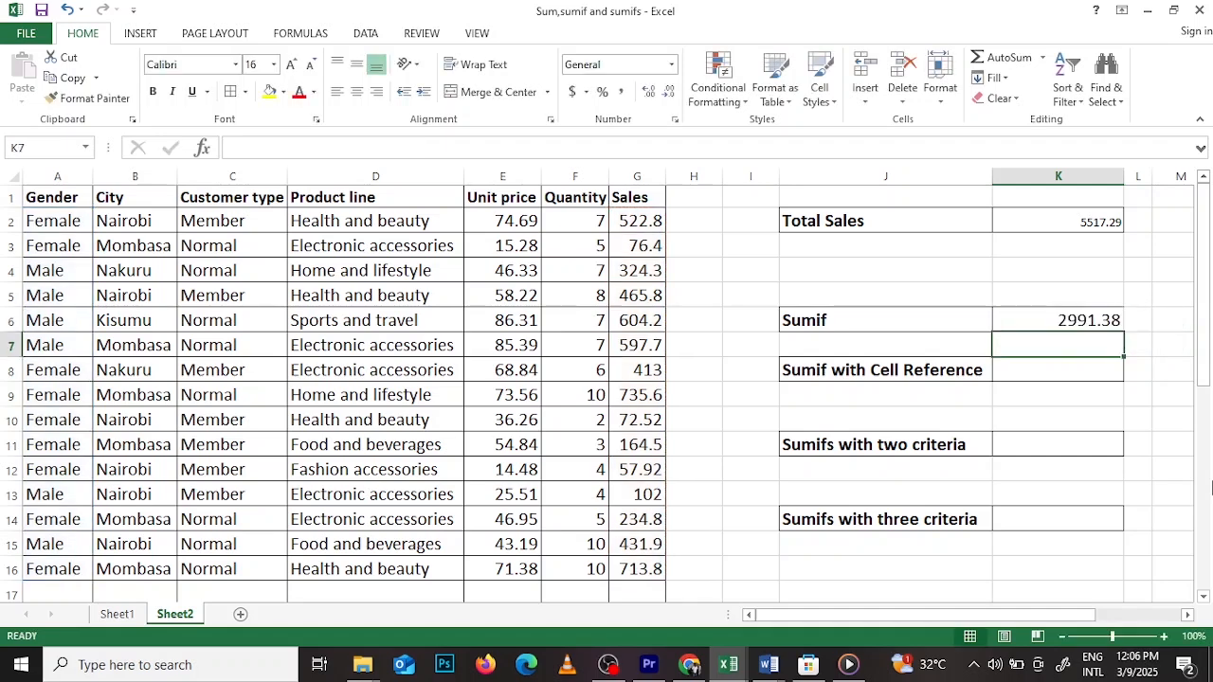
pyautogui.click(1095, 320)
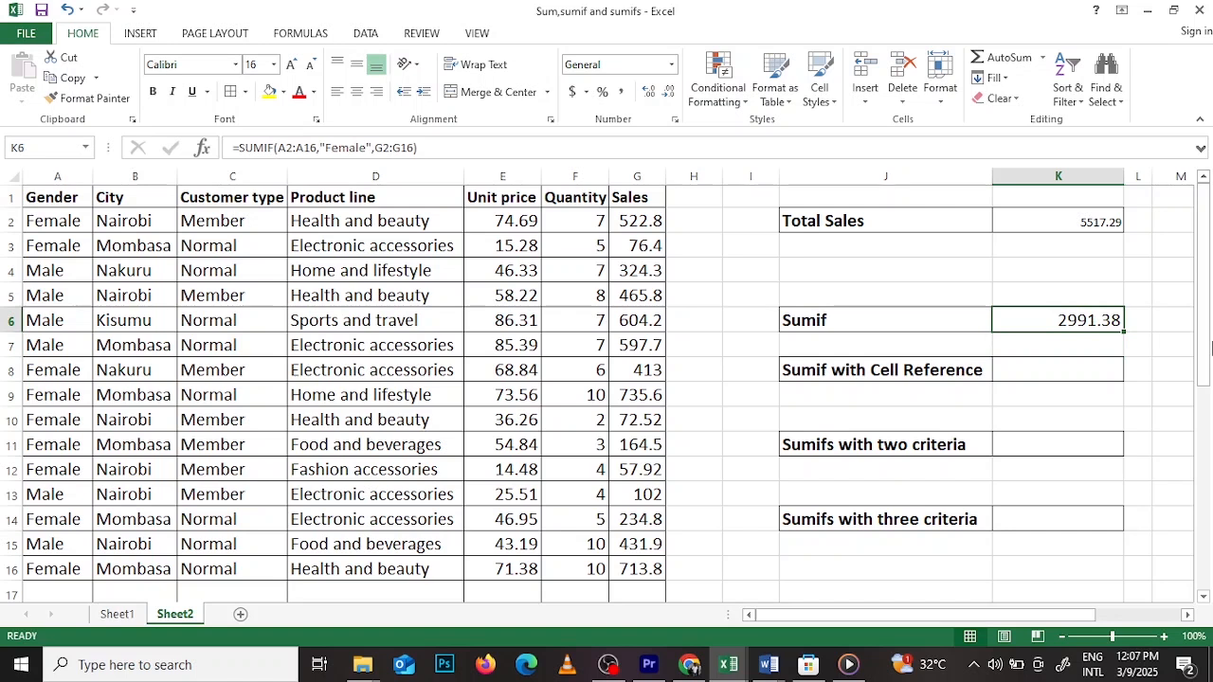
# Enter =SUMIF(A2:A16,O7,G2:G16) in the Sumif with Cell Reference cell K8, taking the criterion from the Gender input cell.
pyautogui.click(1077, 373)
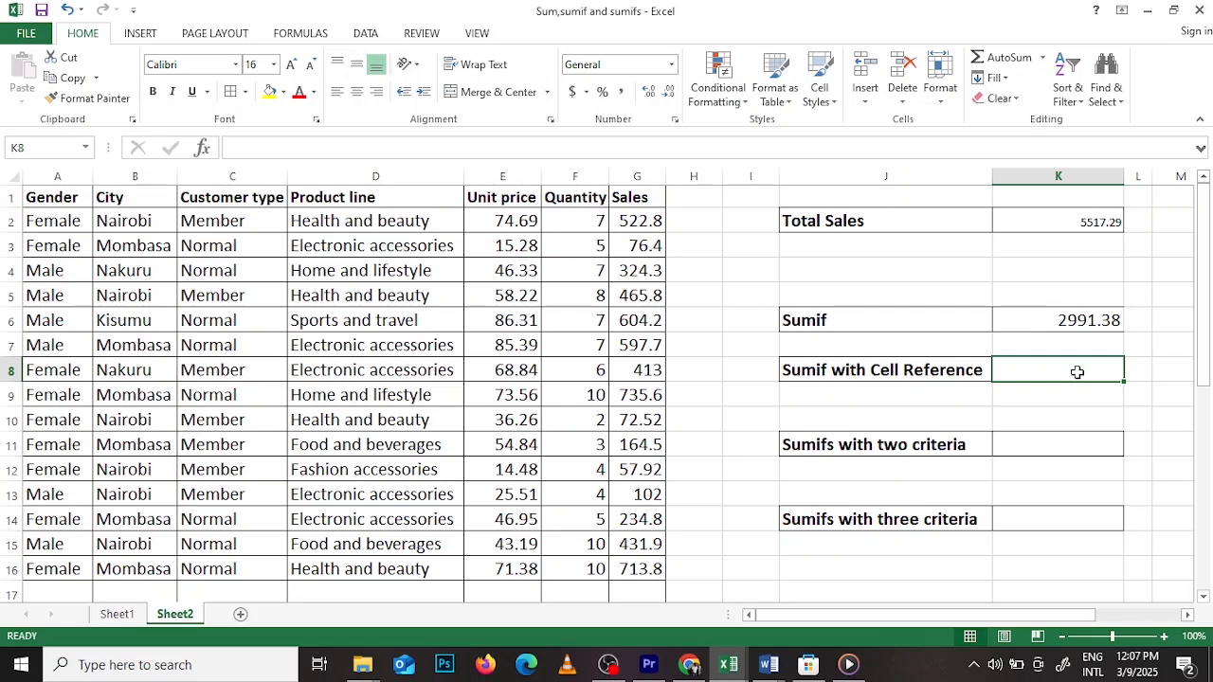
pyautogui.write('=s')
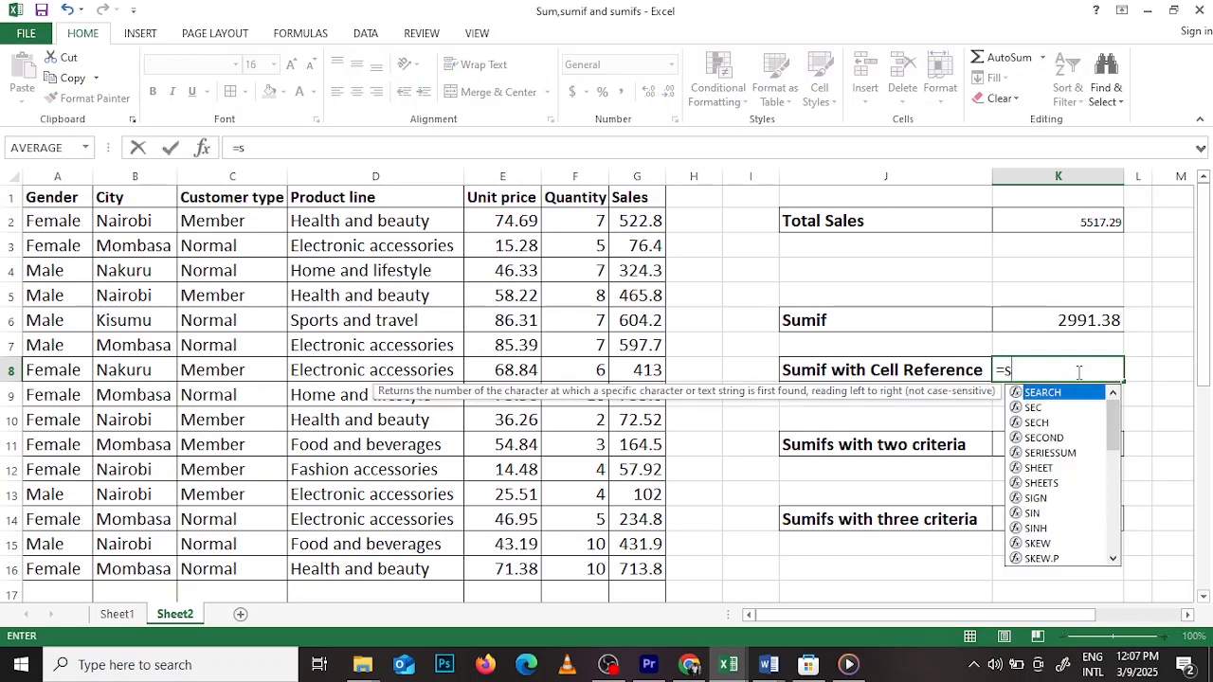
pyautogui.write('umif')
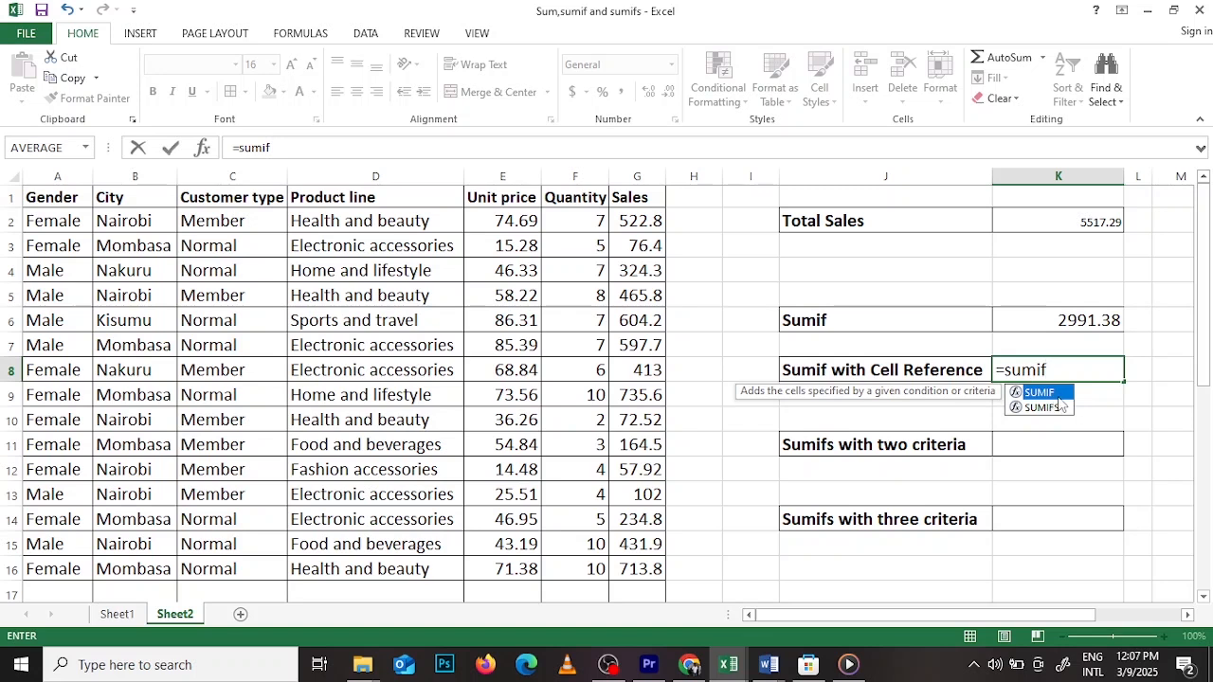
pyautogui.doubleClick(1060, 396)
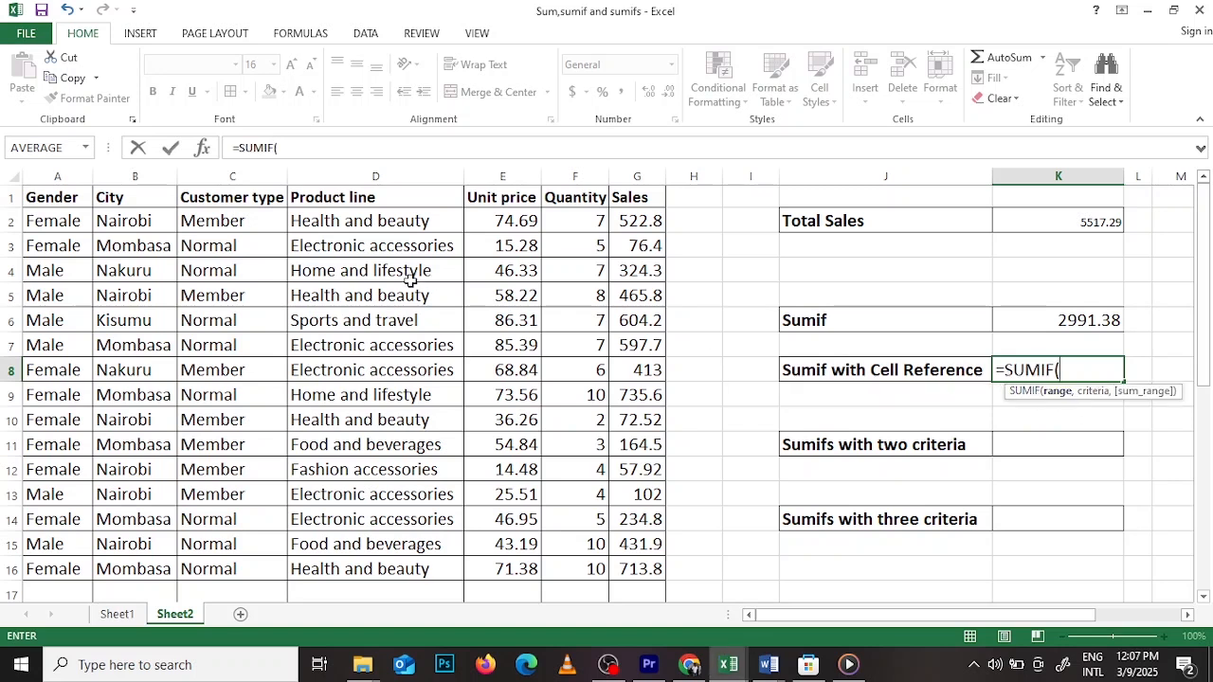
pyautogui.moveTo(59, 219); pyautogui.dragTo(61, 564)
pyautogui.write(',')
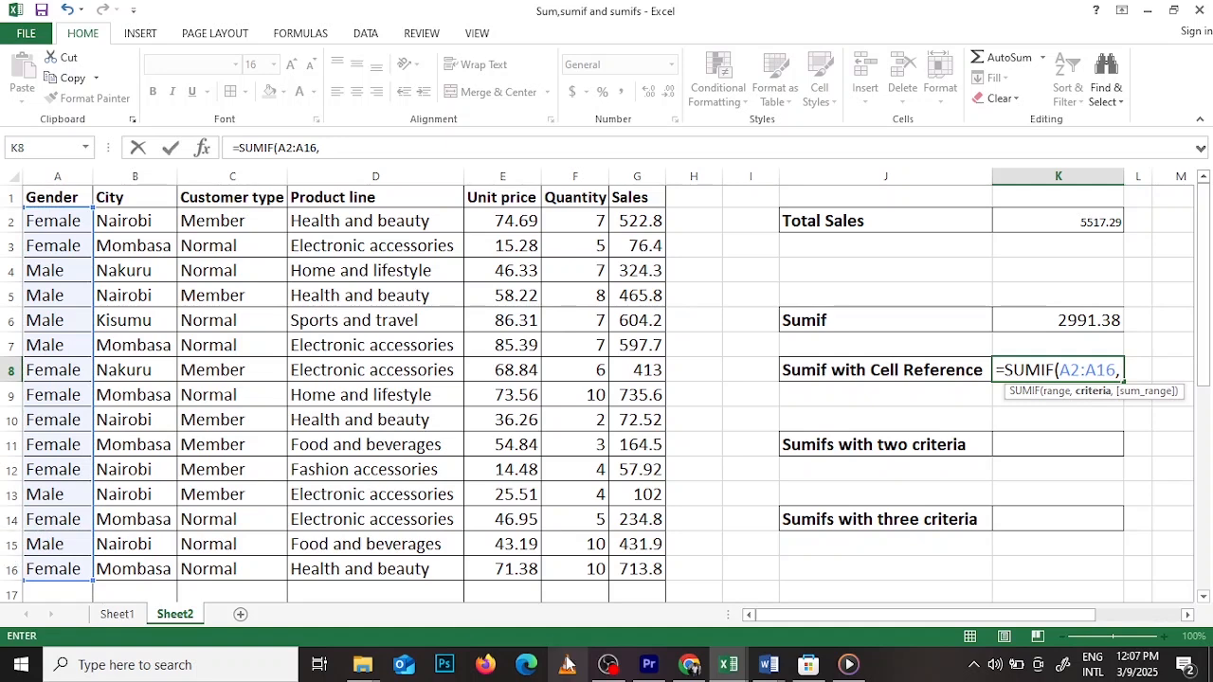
pyautogui.moveTo(839, 621); pyautogui.dragTo(931, 622)
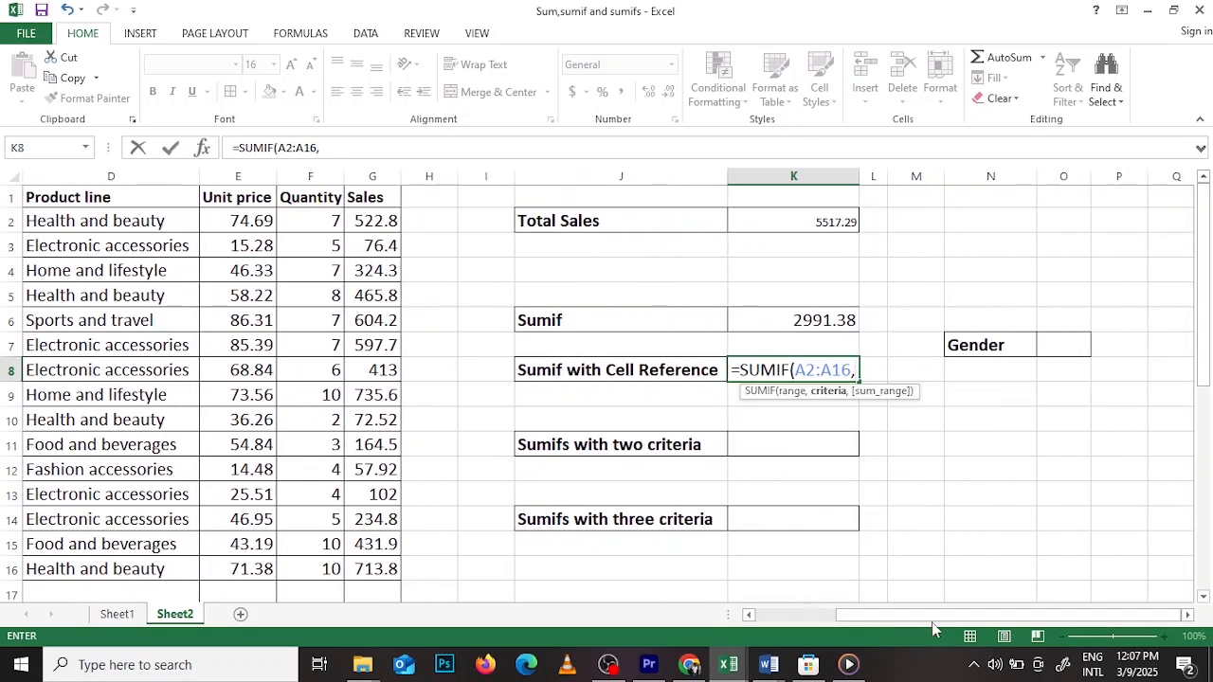
pyautogui.click(1067, 348)
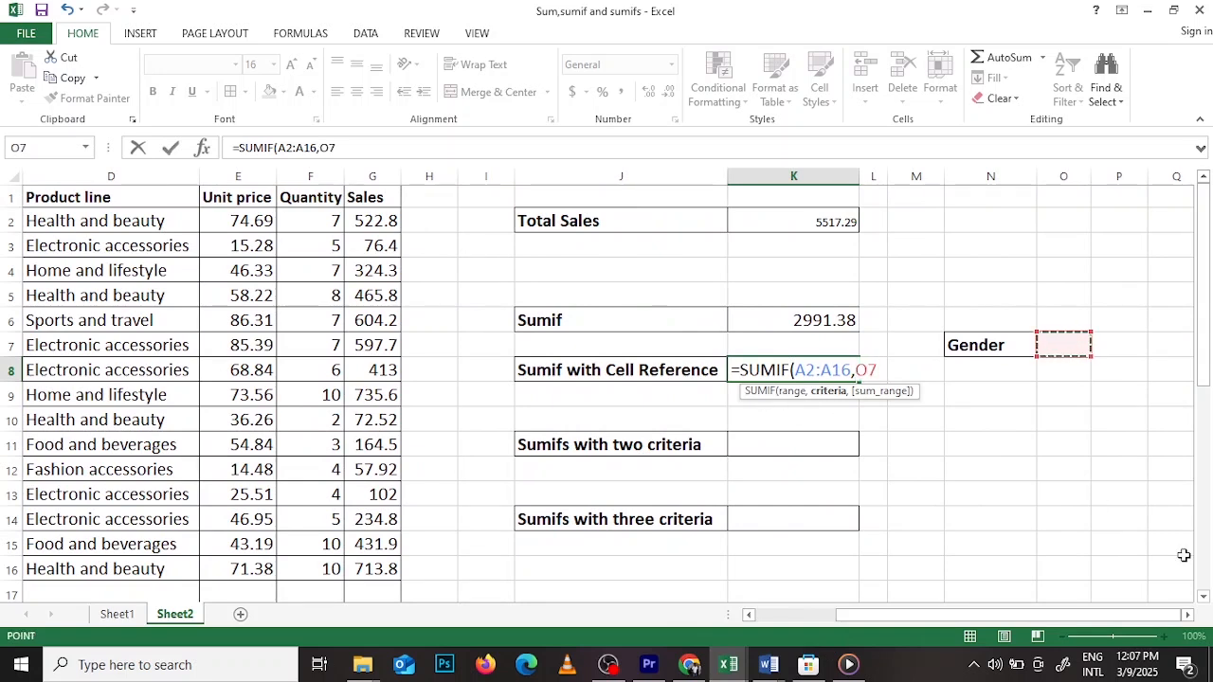
pyautogui.write(',')
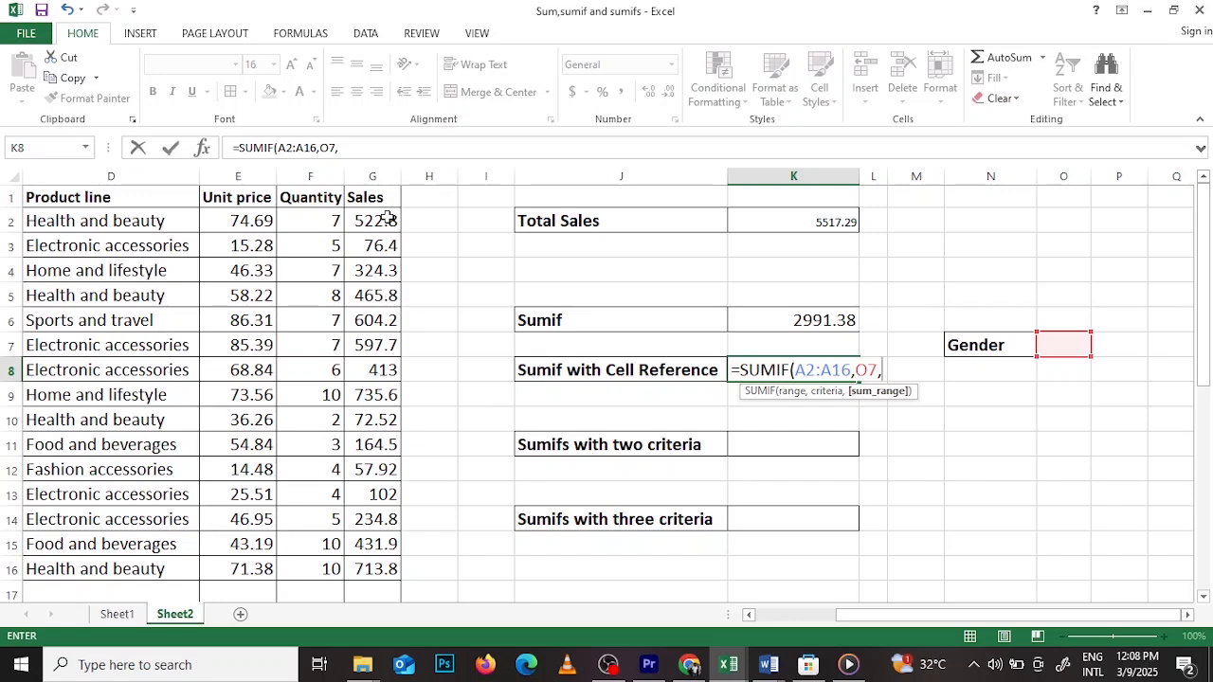
pyautogui.moveTo(386, 217); pyautogui.dragTo(363, 572)
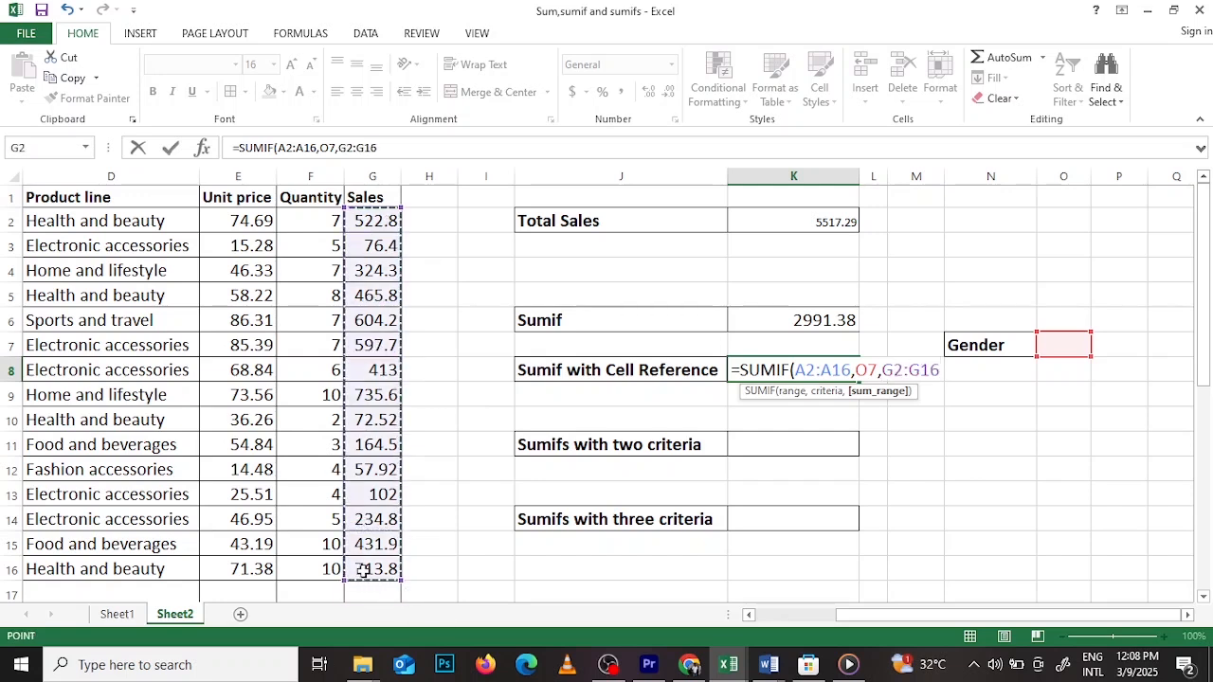
pyautogui.write(')')
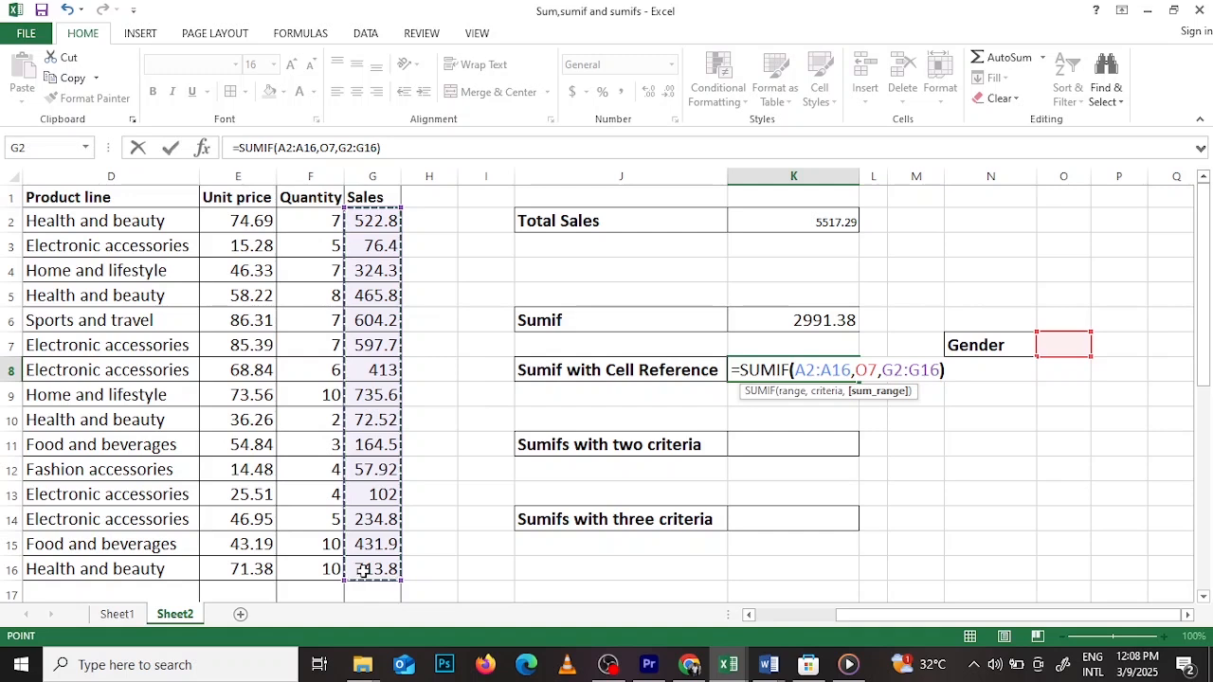
pyautogui.press('Return')
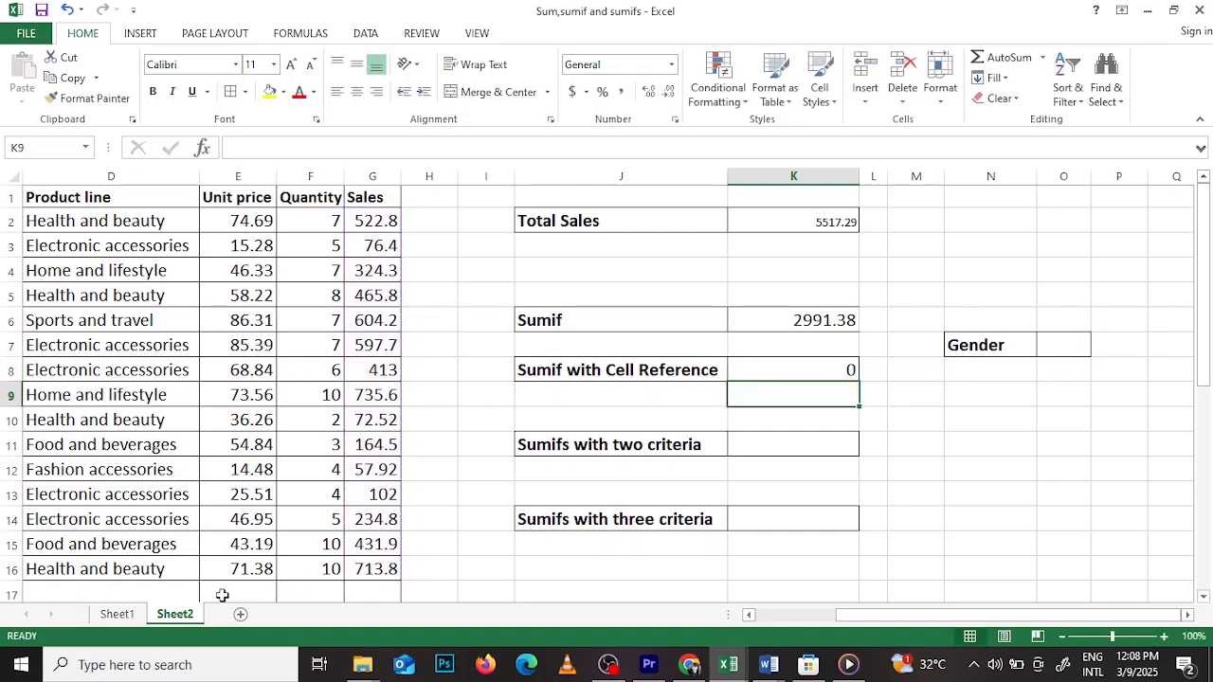
# Enter Male in the Gender input cell O7, which supplies the criterion for the Sumif with Cell Reference formula.
pyautogui.click(808, 368)
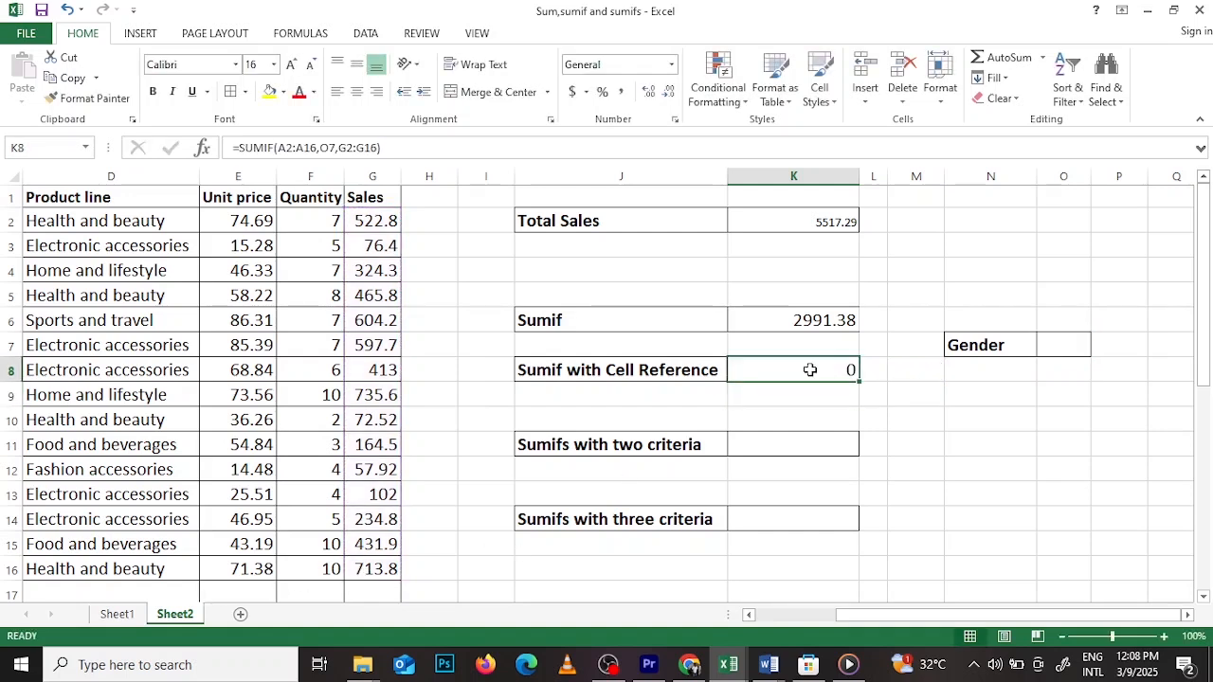
pyautogui.click(1060, 350)
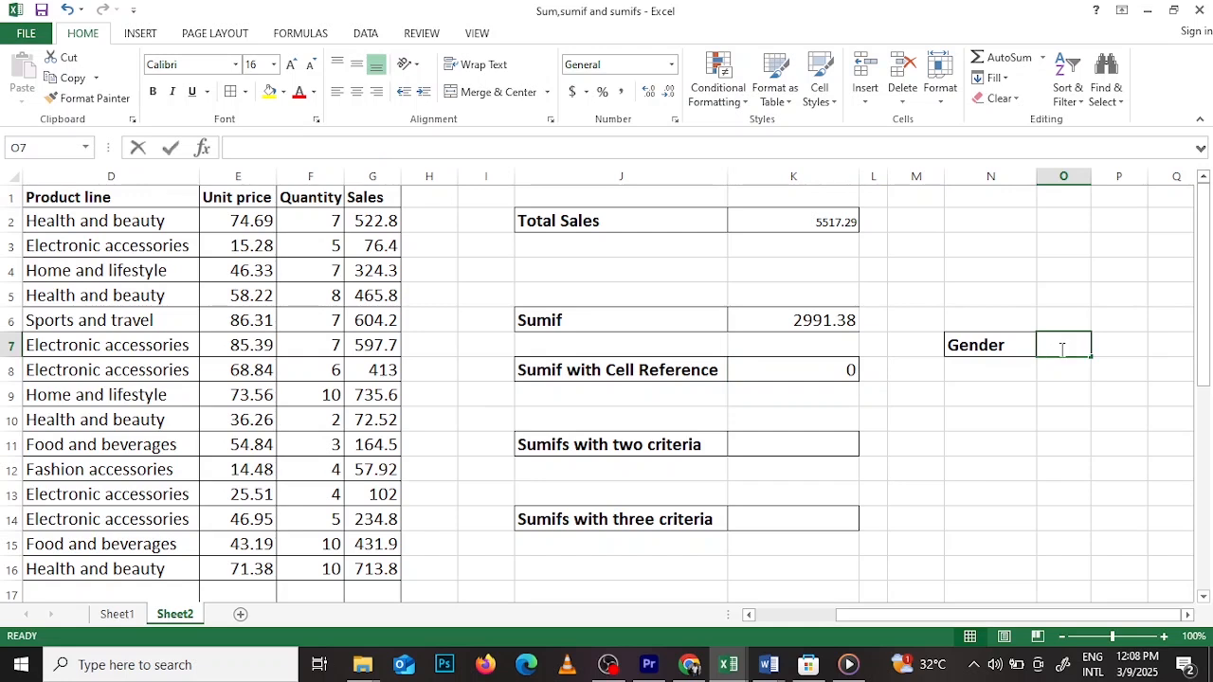
pyautogui.write('Male')
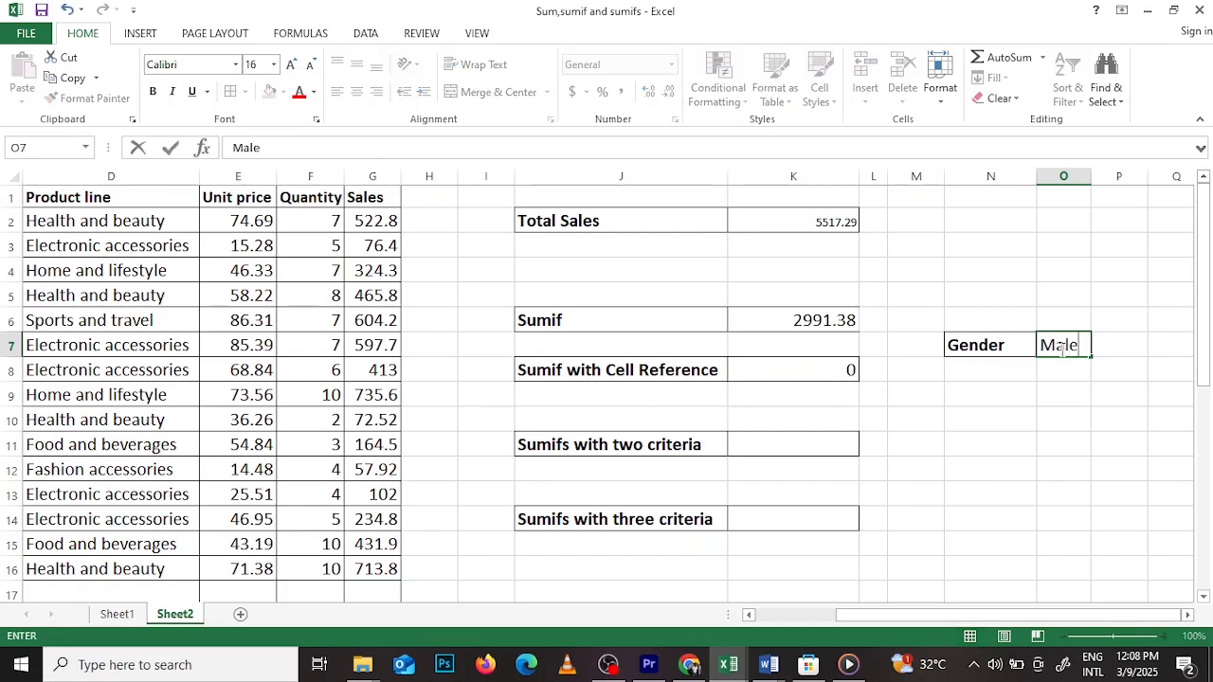
pyautogui.press('Return')
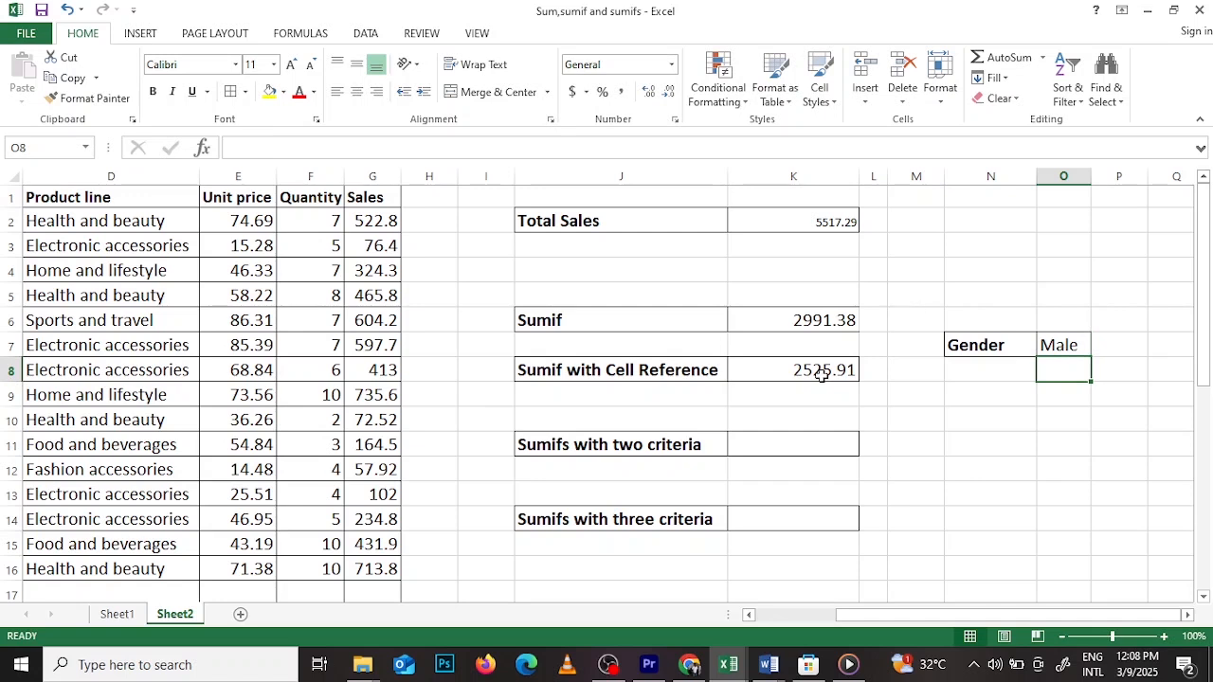
# Replace the entry in the Gender input cell O7 with Female.
pyautogui.doubleClick(1064, 345)
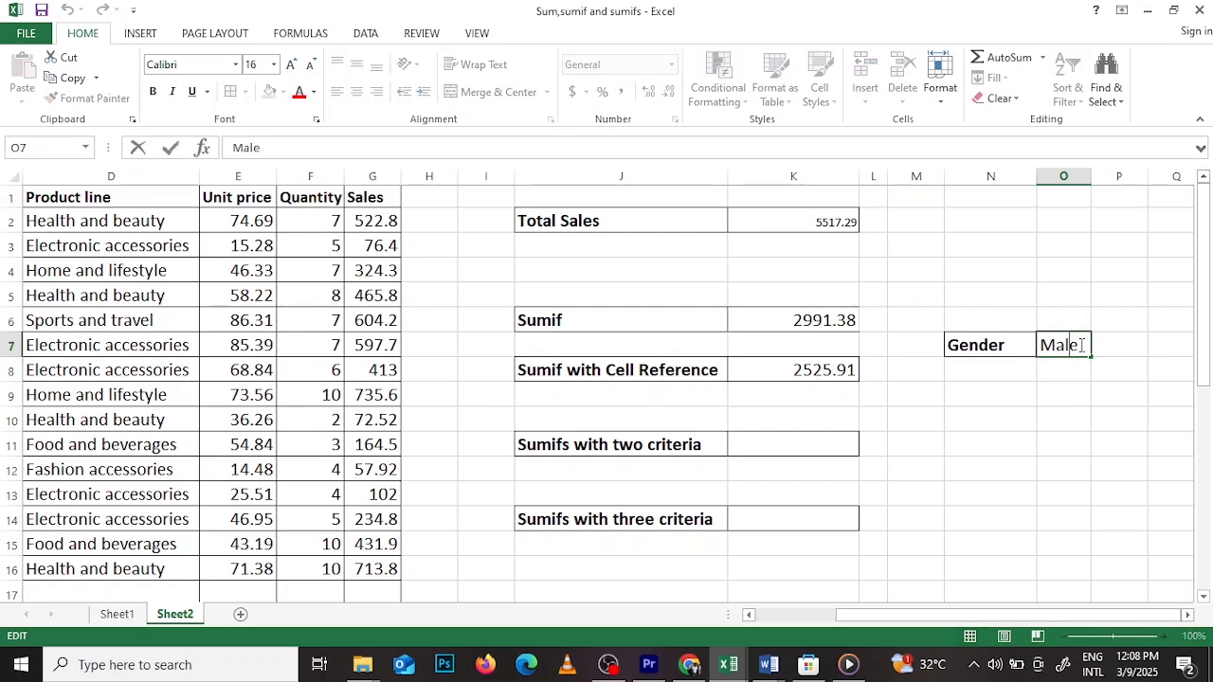
pyautogui.moveTo(1072, 344); pyautogui.dragTo(1041, 345)
pyautogui.write('Female')
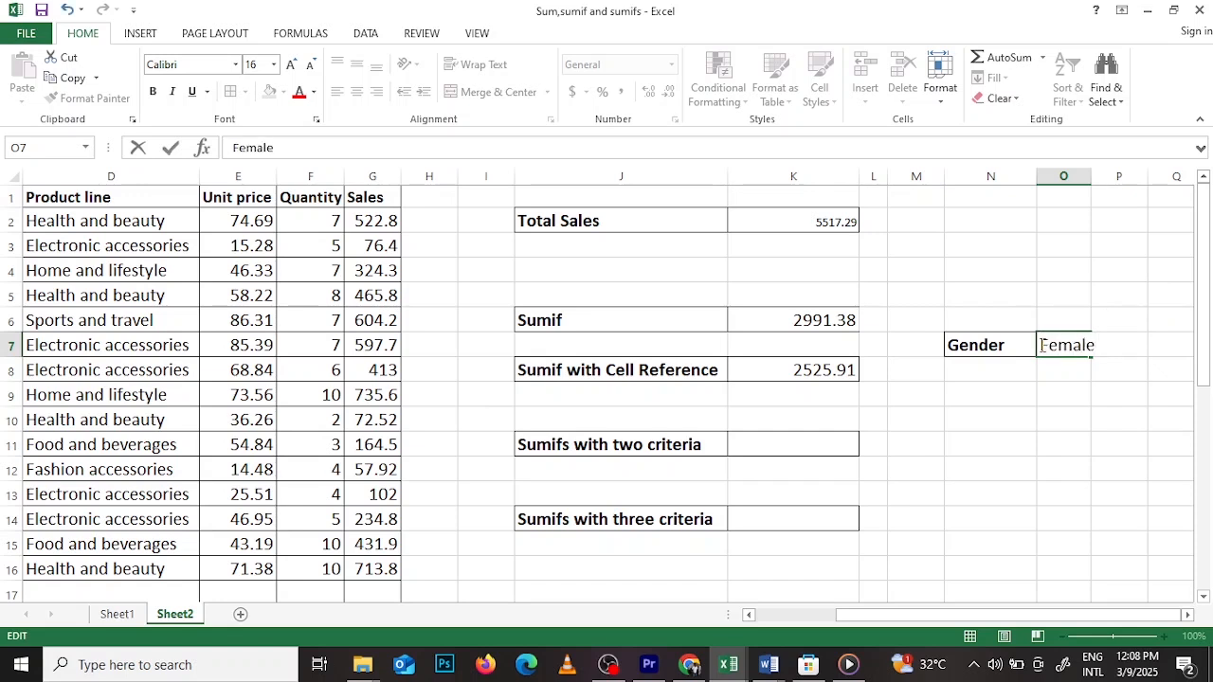
pyautogui.press('Return')
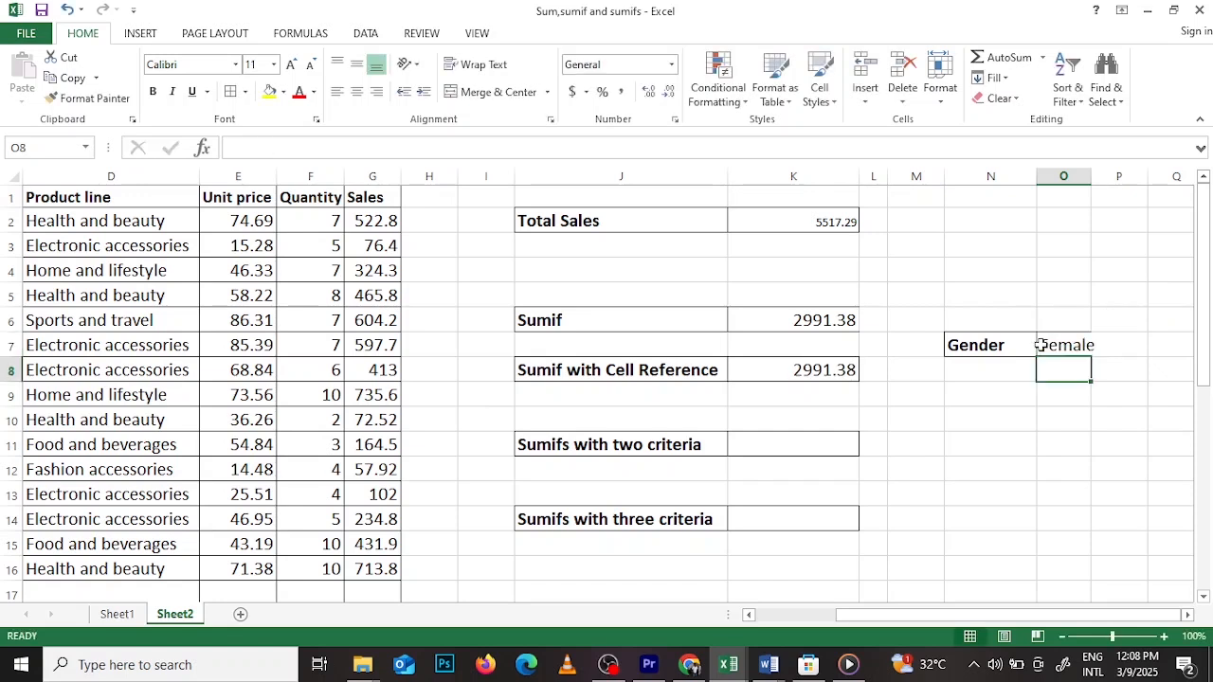
# Change the Gender input cell O7 back to Male.
pyautogui.doubleClick(1060, 343)
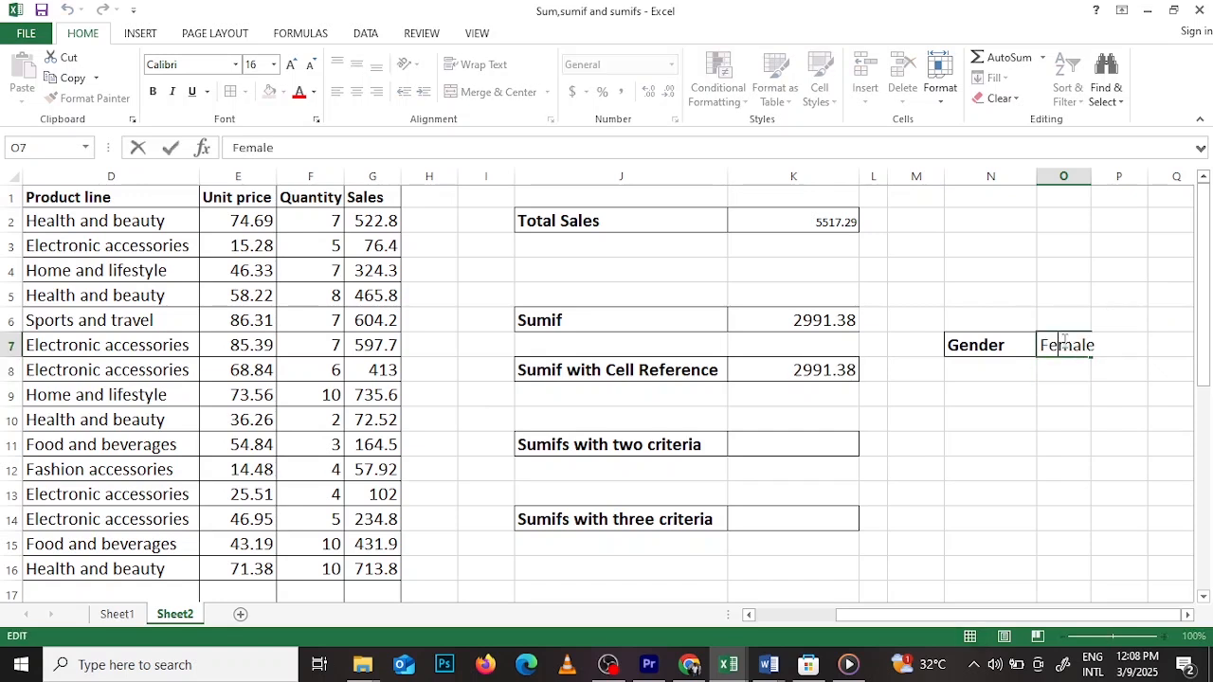
pyautogui.press('BackSpace')
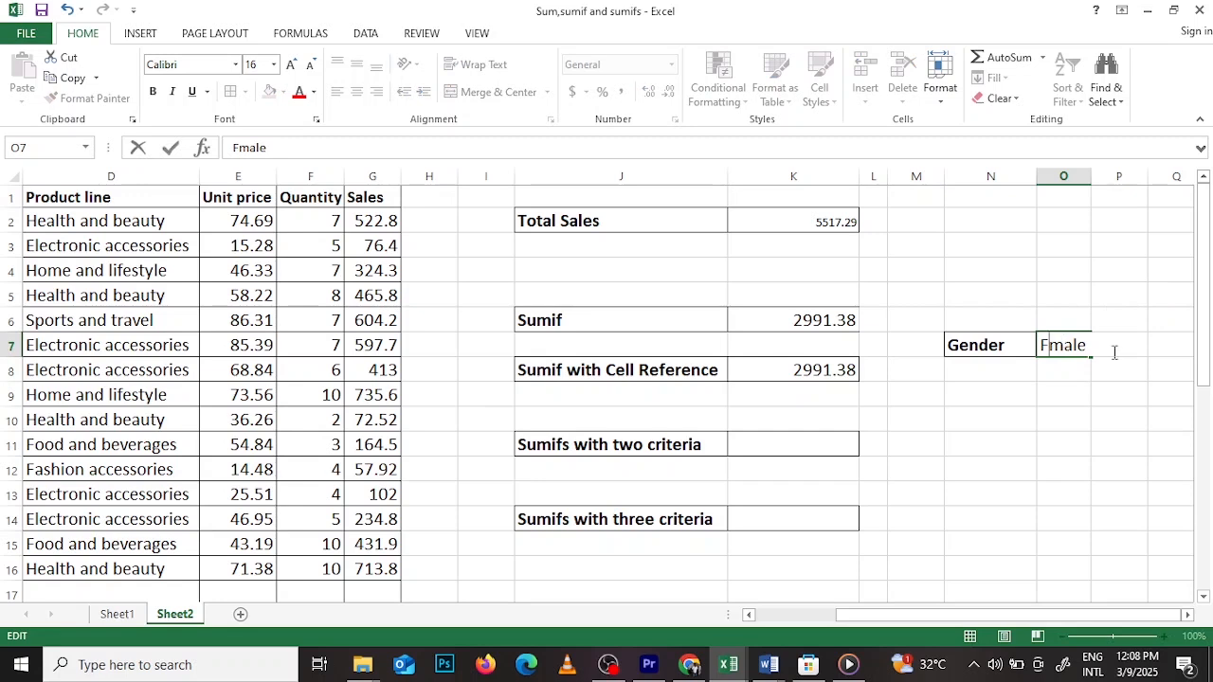
pyautogui.click(1094, 345)
pyautogui.press('BackSpace')
pyautogui.press('BackSpace')
pyautogui.press('BackSpace')
pyautogui.press('BackSpace')
pyautogui.press('BackSpace')
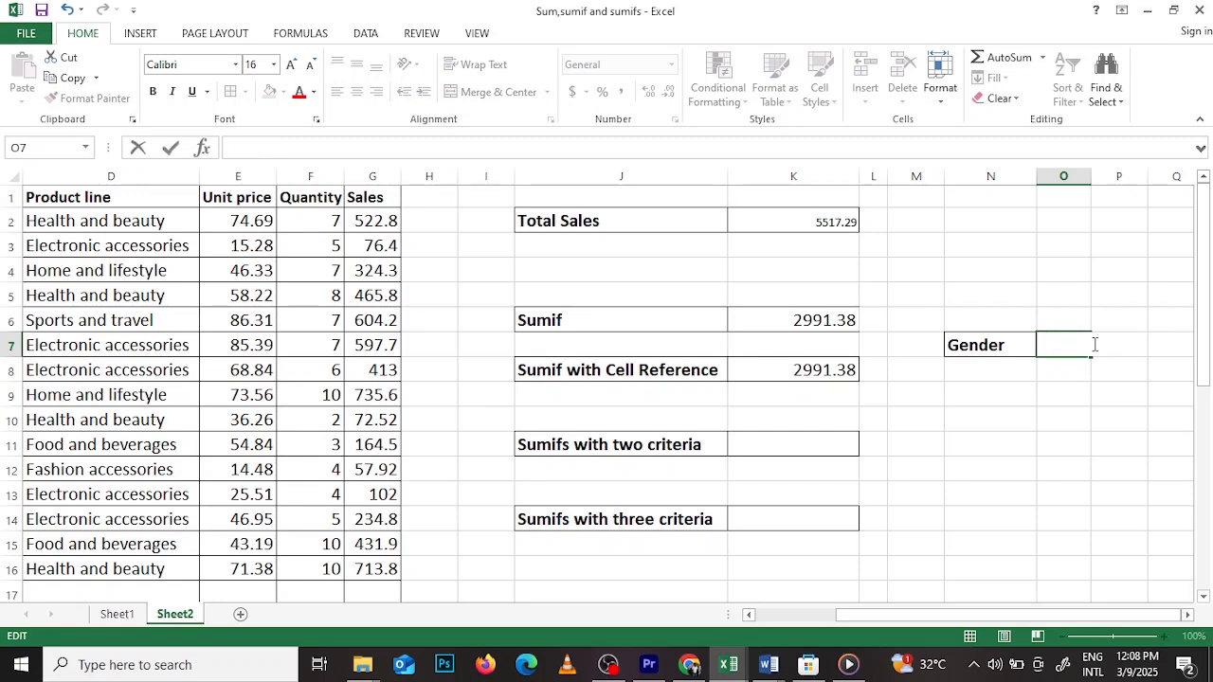
pyautogui.write('Male')
pyautogui.press('Return')
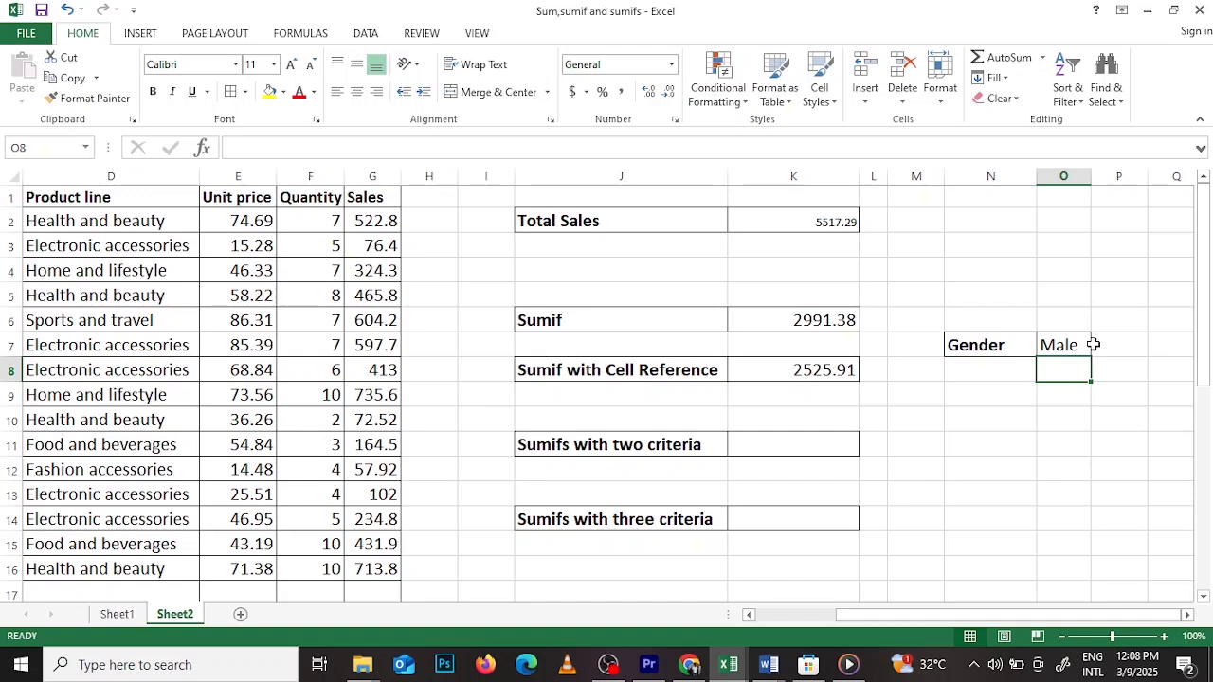
# Start a SUMIFS formula in the Sumifs with two criteria cell K11 with the Sales cells G2:G16 as the sum range.
pyautogui.click(770, 446)
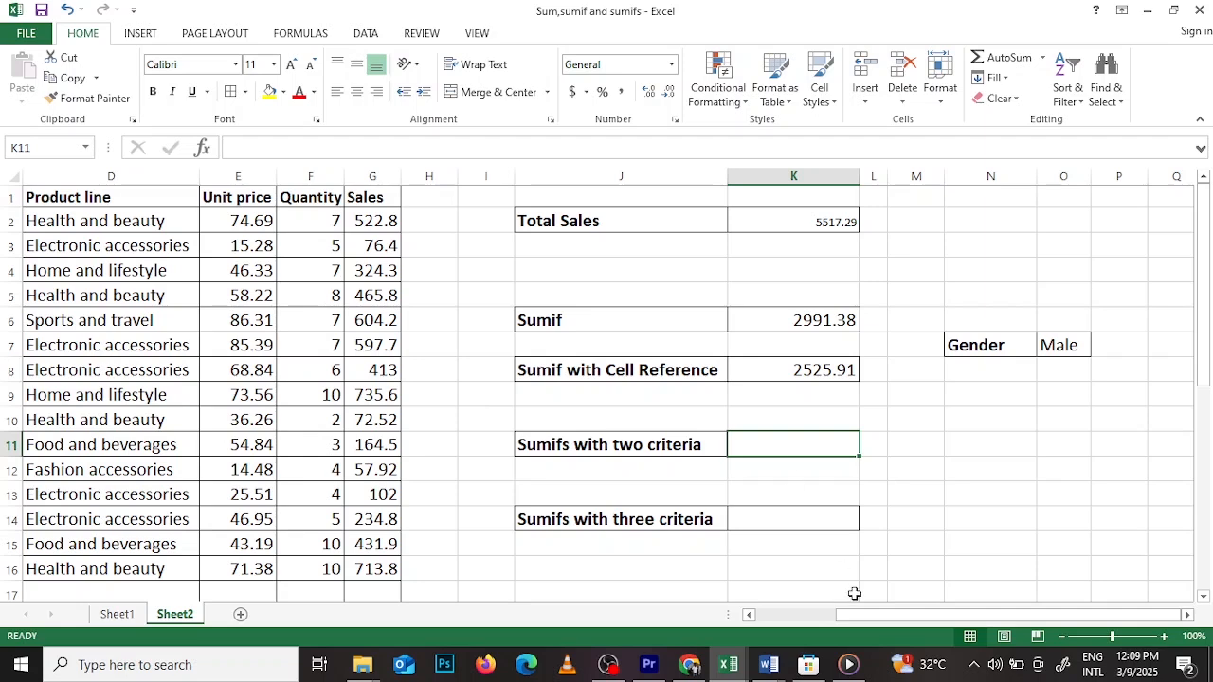
pyautogui.moveTo(875, 617); pyautogui.dragTo(854, 620)
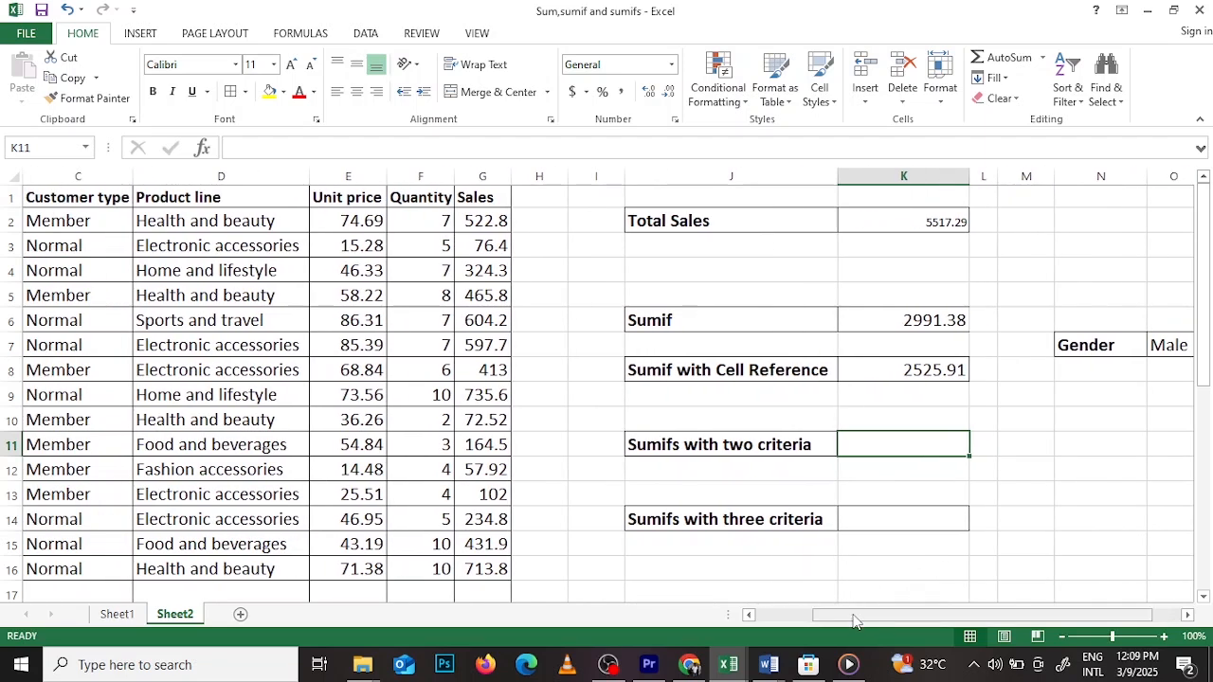
pyautogui.doubleClick(871, 446)
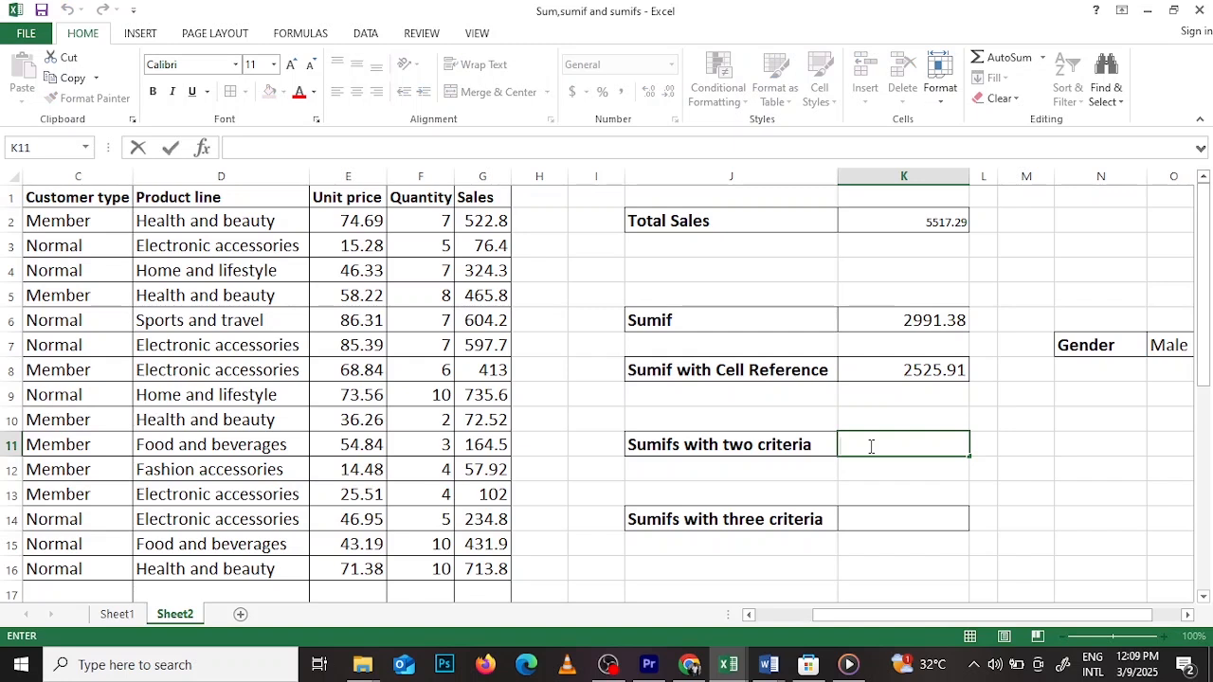
pyautogui.write('=')
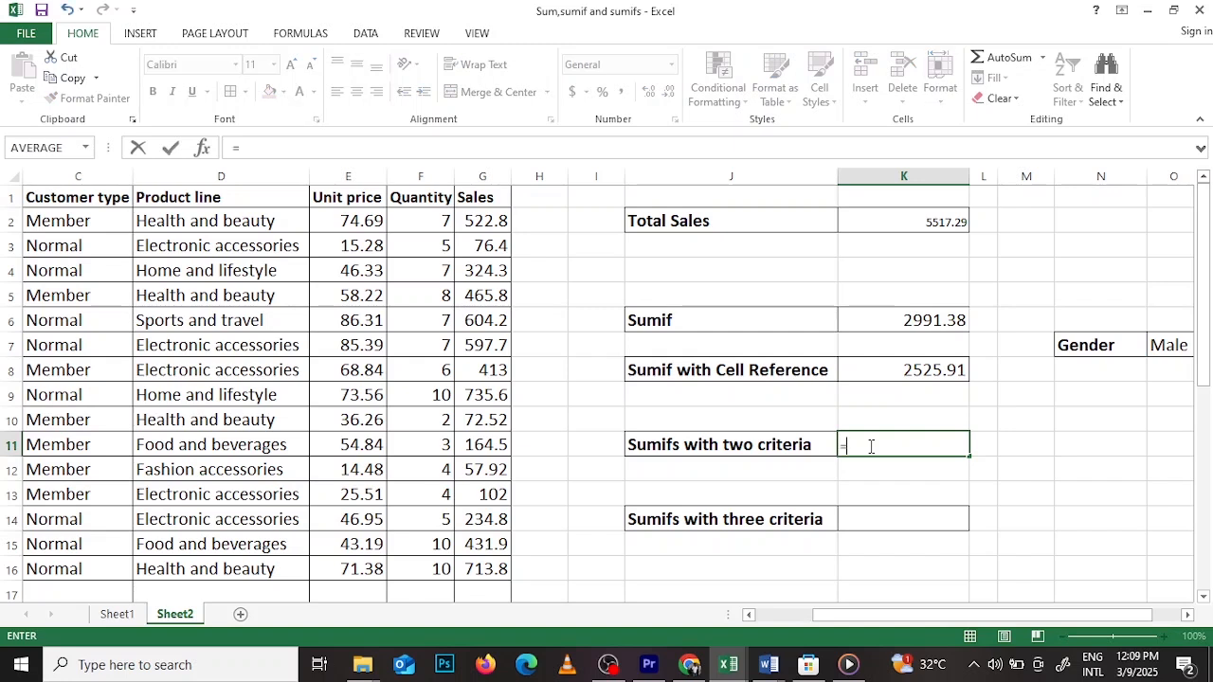
pyautogui.write('s')
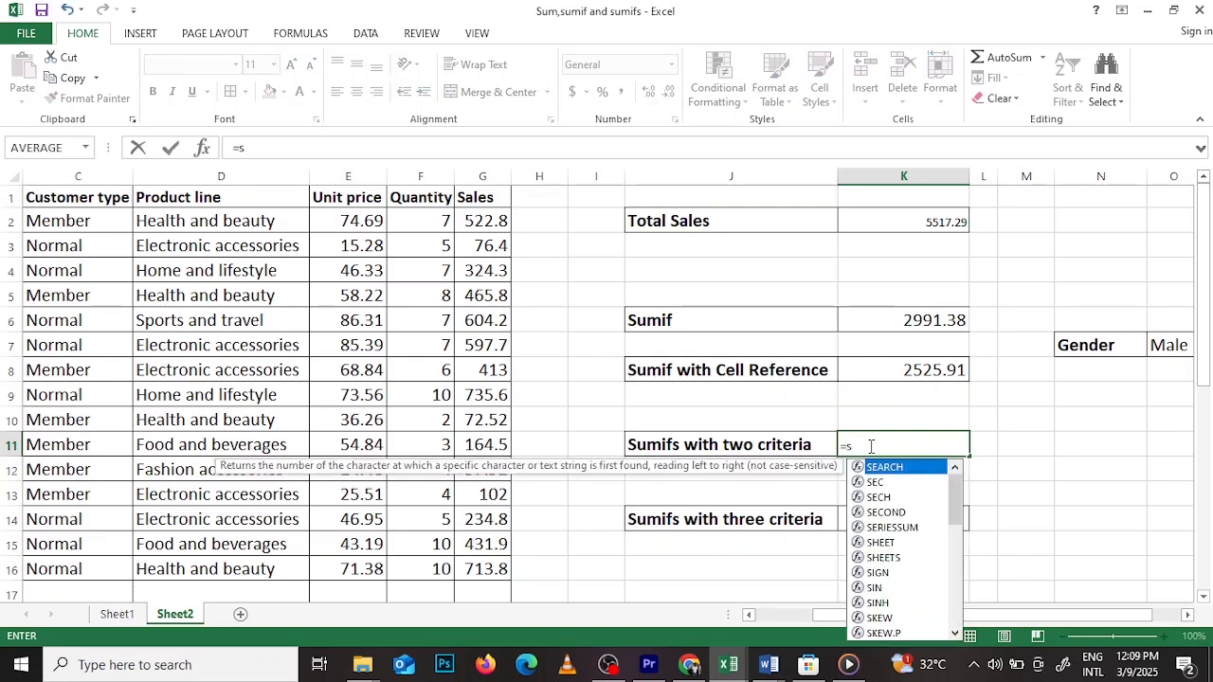
pyautogui.write('umifs')
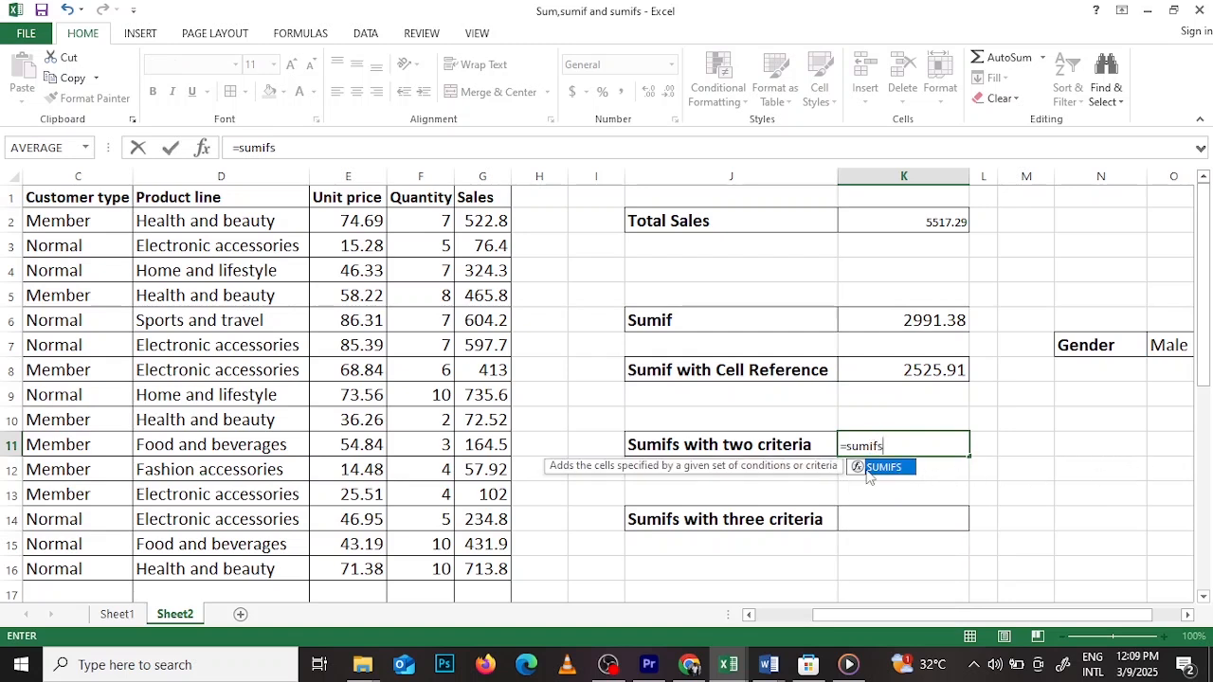
pyautogui.doubleClick(867, 471)
pyautogui.hscroll(-1, 869, 478)
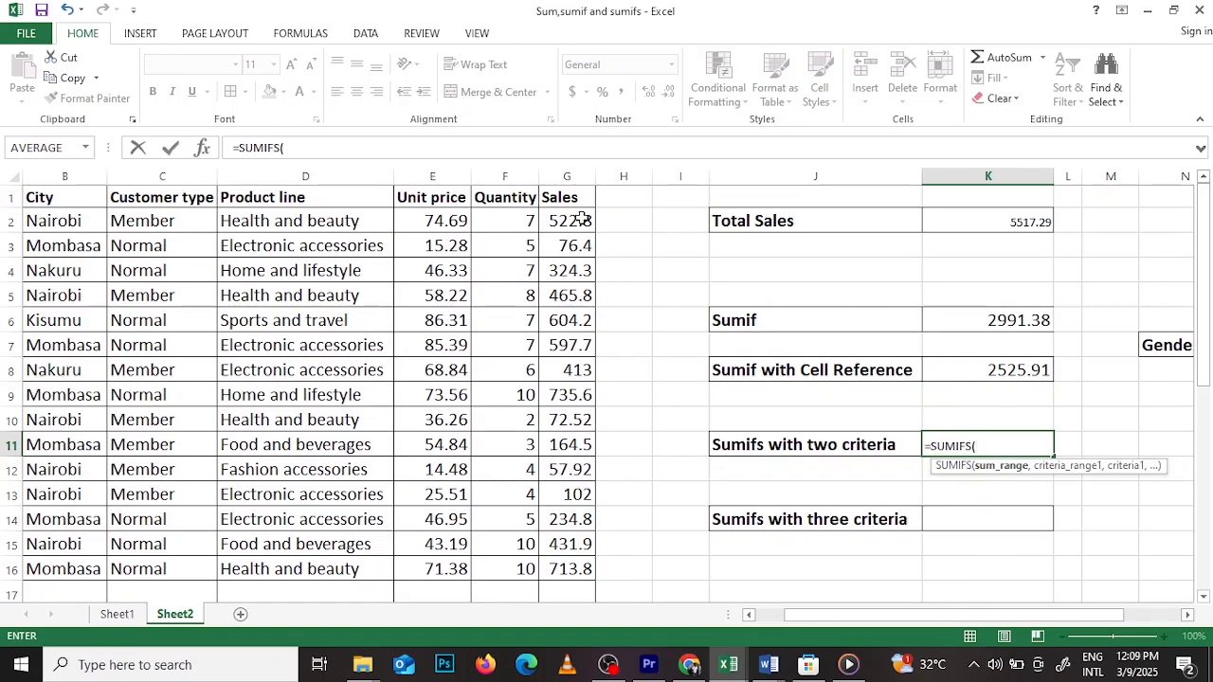
pyautogui.moveTo(582, 219); pyautogui.dragTo(560, 564)
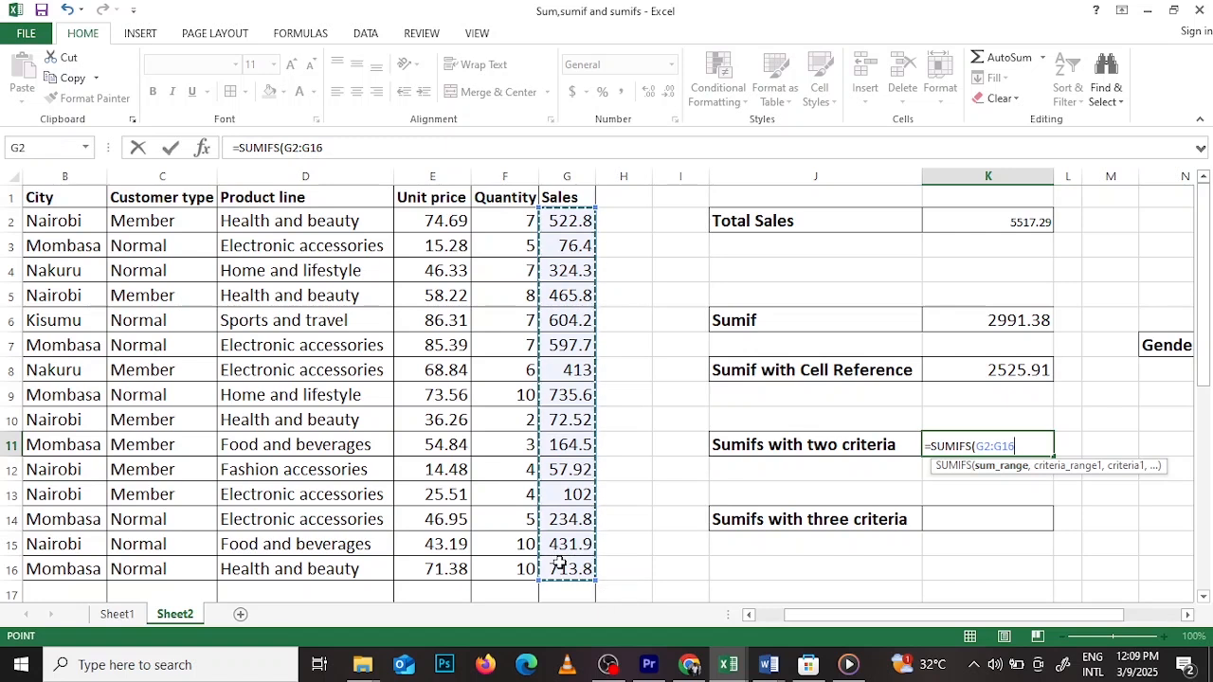
pyautogui.write(',')
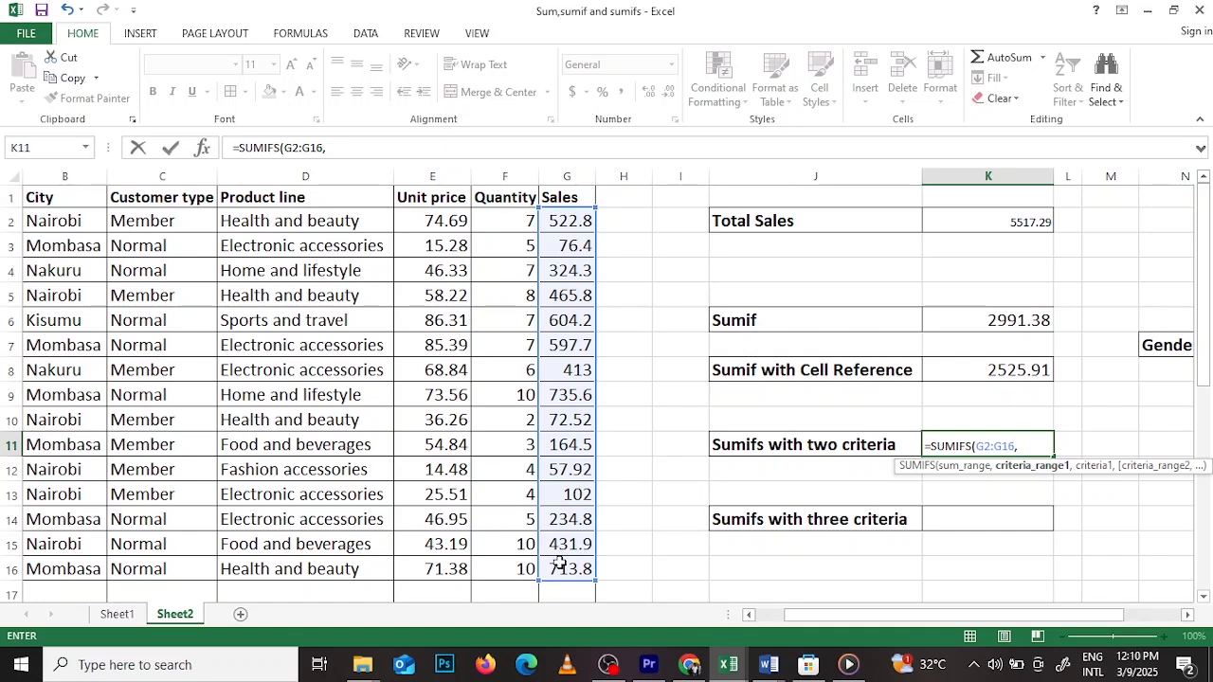
# Add the Gender cells A2:A16 with the criterion "Female" as the first condition of the SUMIFS formula in K11.
pyautogui.hscroll(-1, 559, 565)
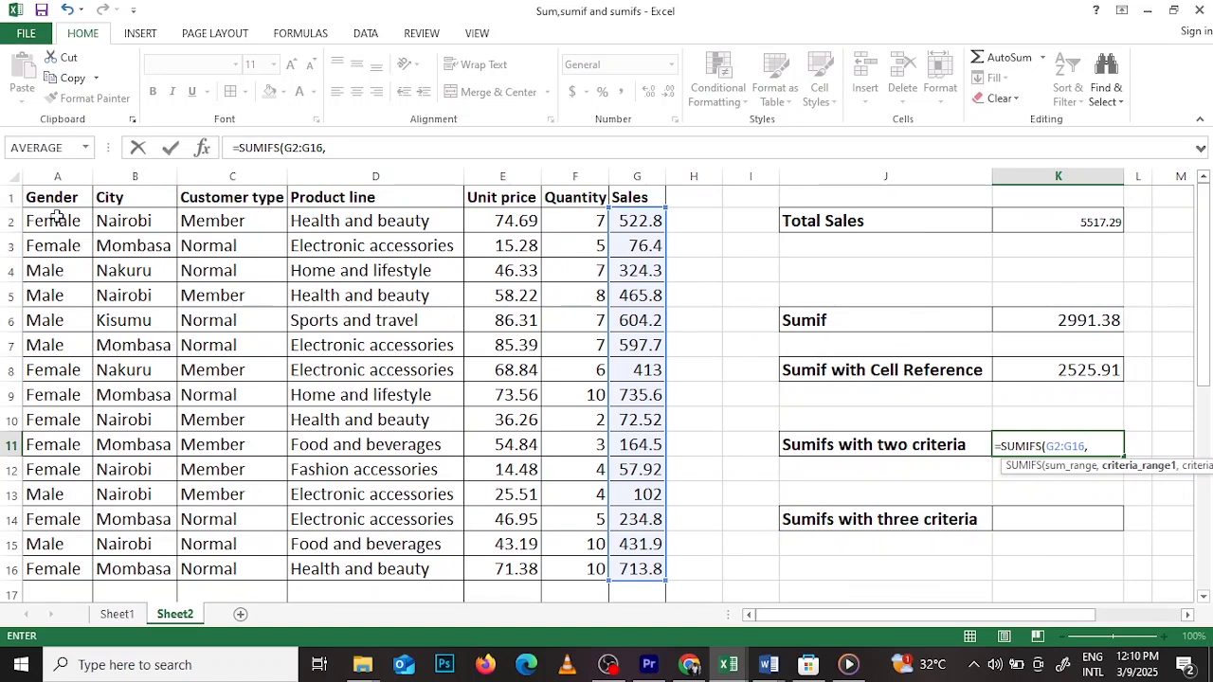
pyautogui.moveTo(57, 219); pyautogui.dragTo(57, 567)
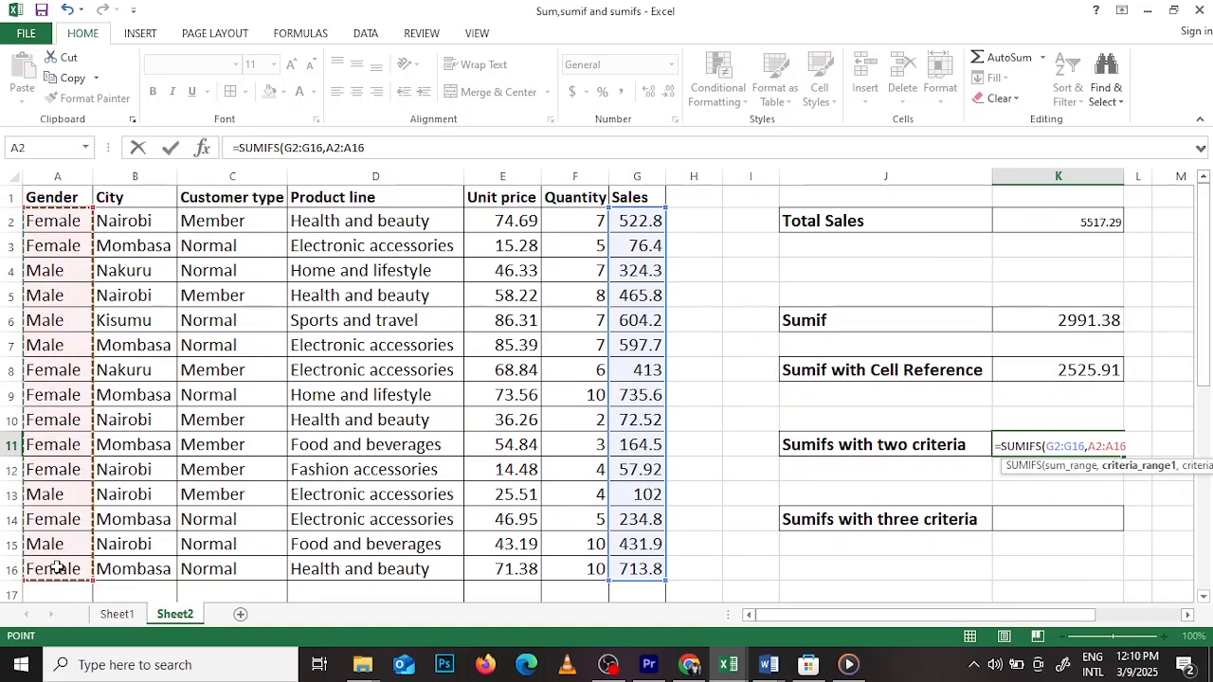
pyautogui.write(',')
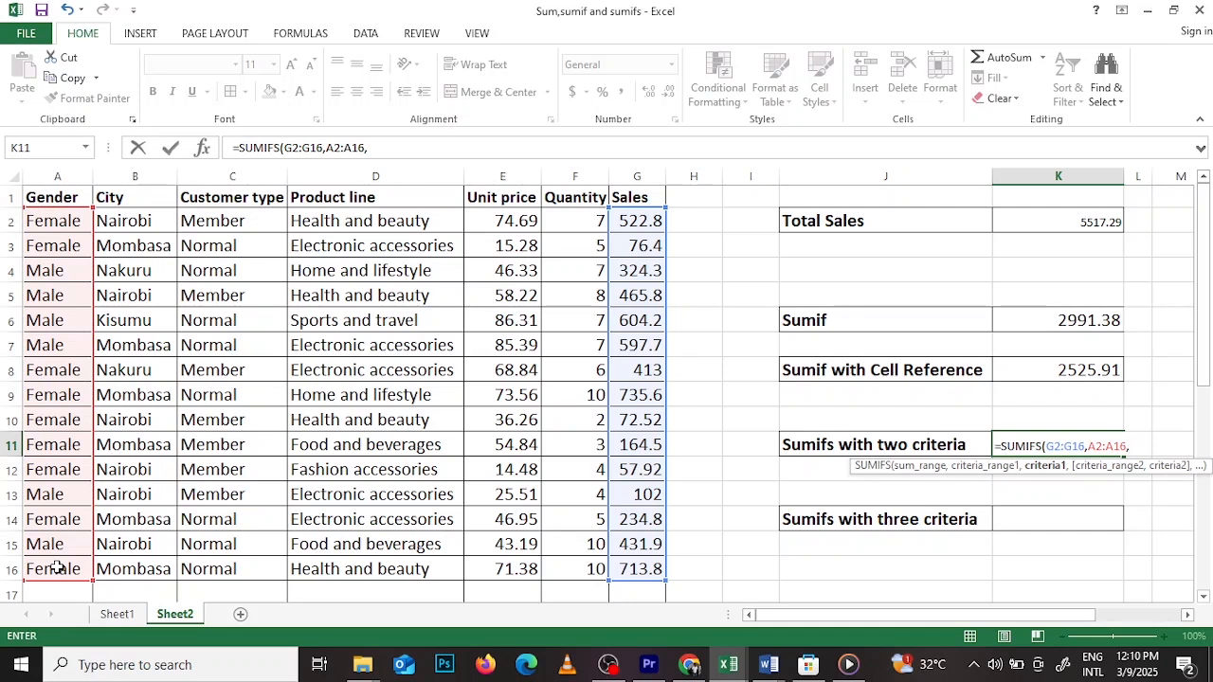
pyautogui.write('"")')
pyautogui.click(1135, 446)
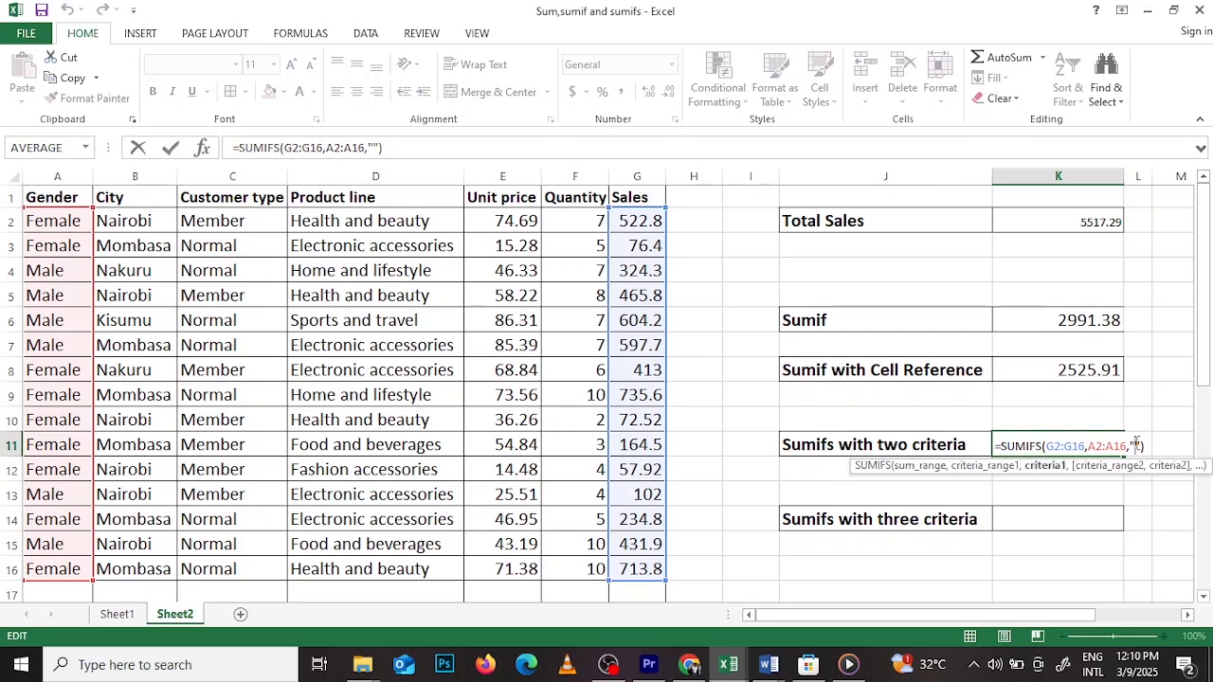
pyautogui.write('Fe')
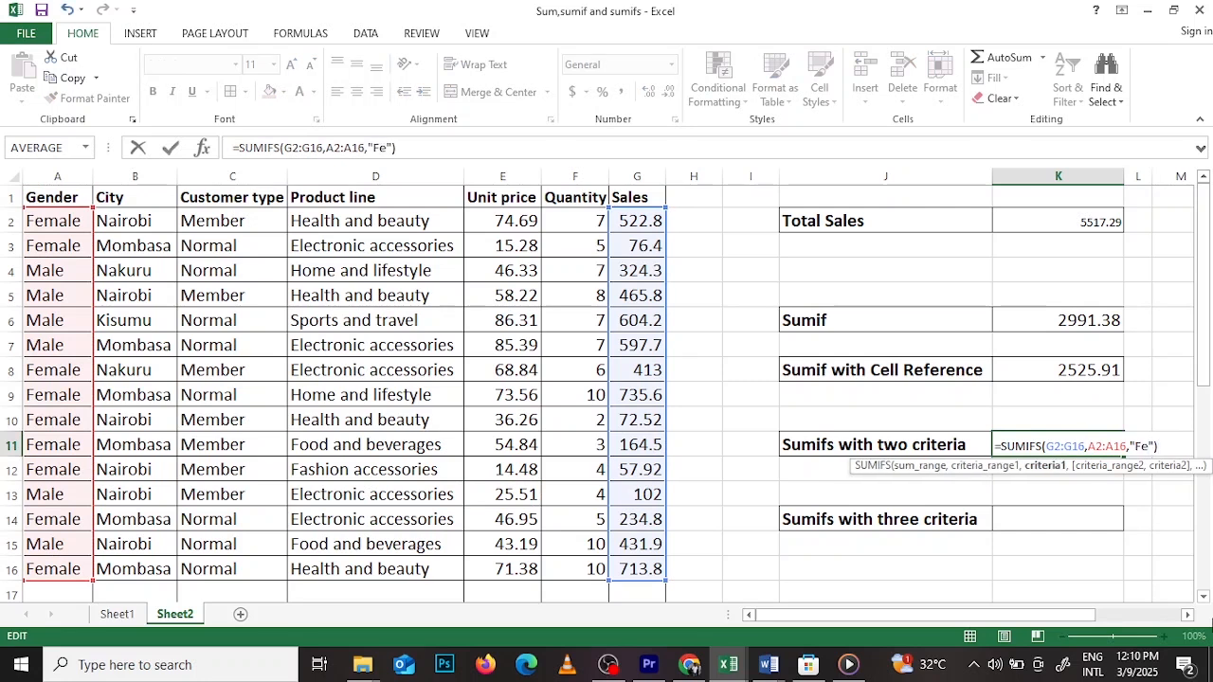
pyautogui.write('male')
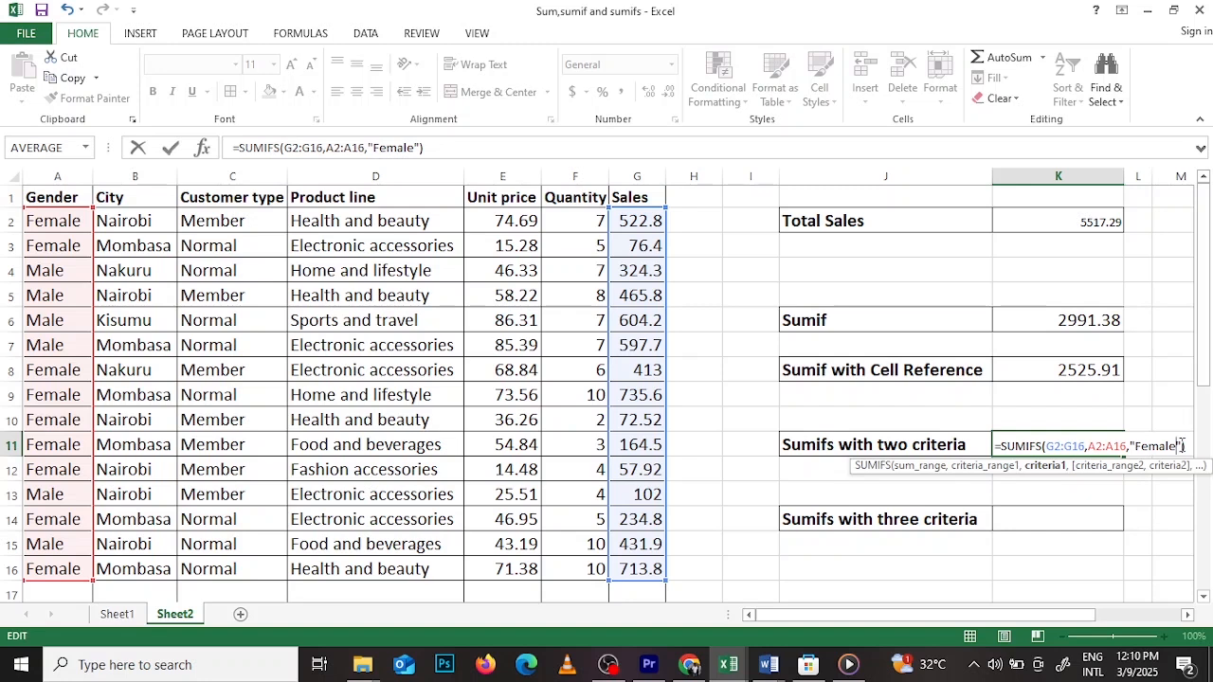
# Complete the SUMIFS formula in K11 with the City cells B2:B16 and the criterion "Nairobi" as the second condition.
pyautogui.write(',')
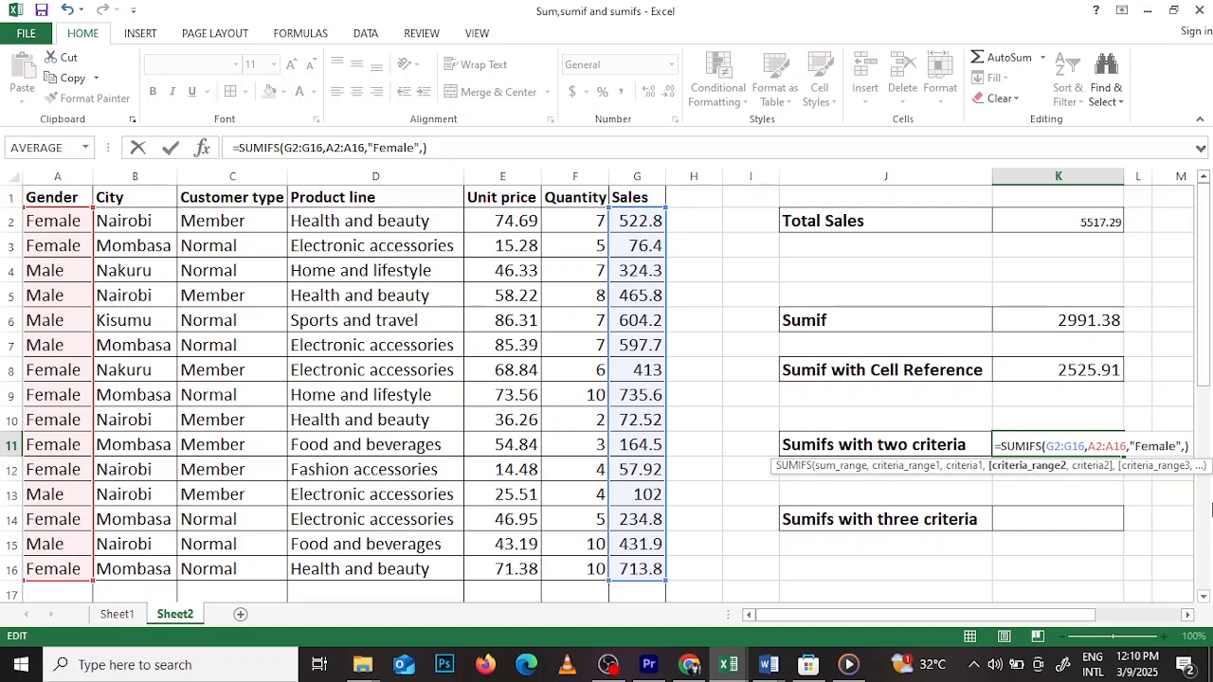
pyautogui.moveTo(151, 221); pyautogui.dragTo(169, 569)
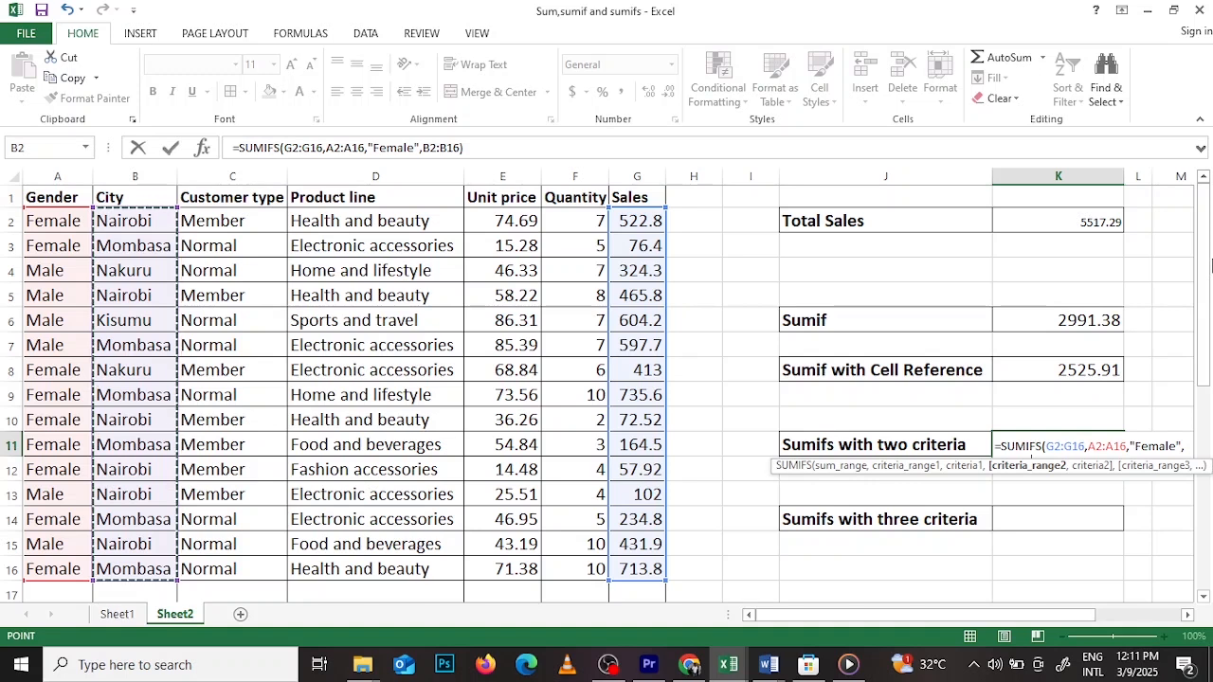
pyautogui.write(',')
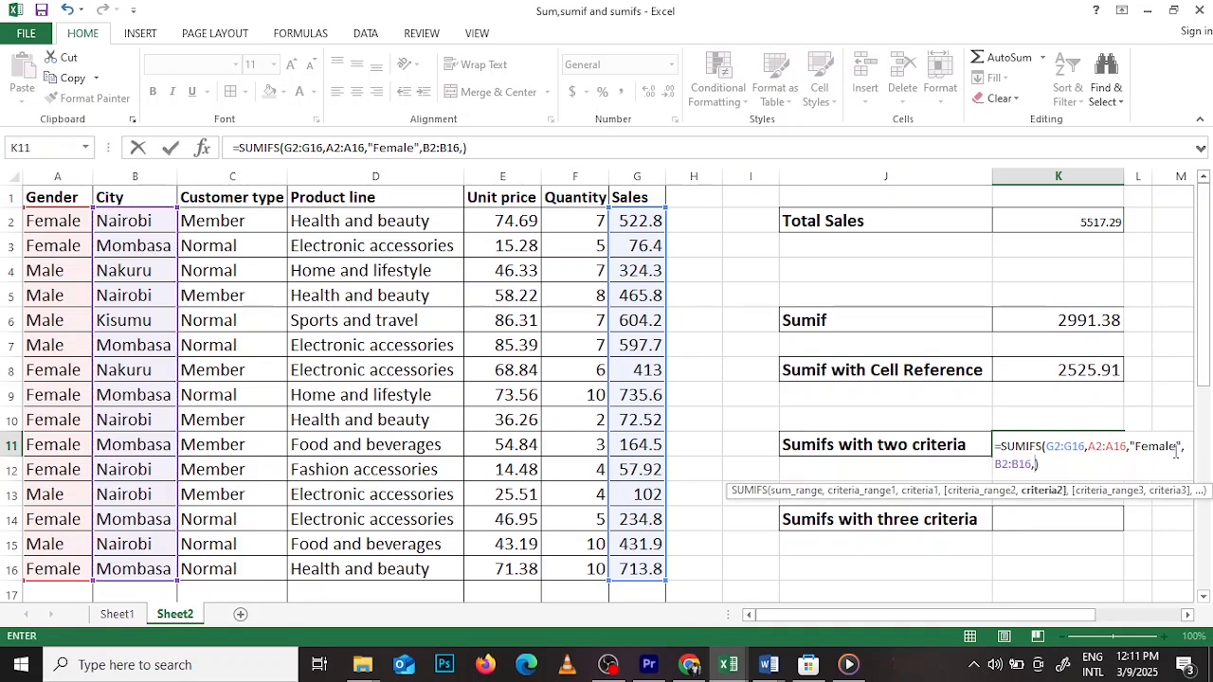
pyautogui.write('""')
pyautogui.click(1041, 463)
pyautogui.write('Na')
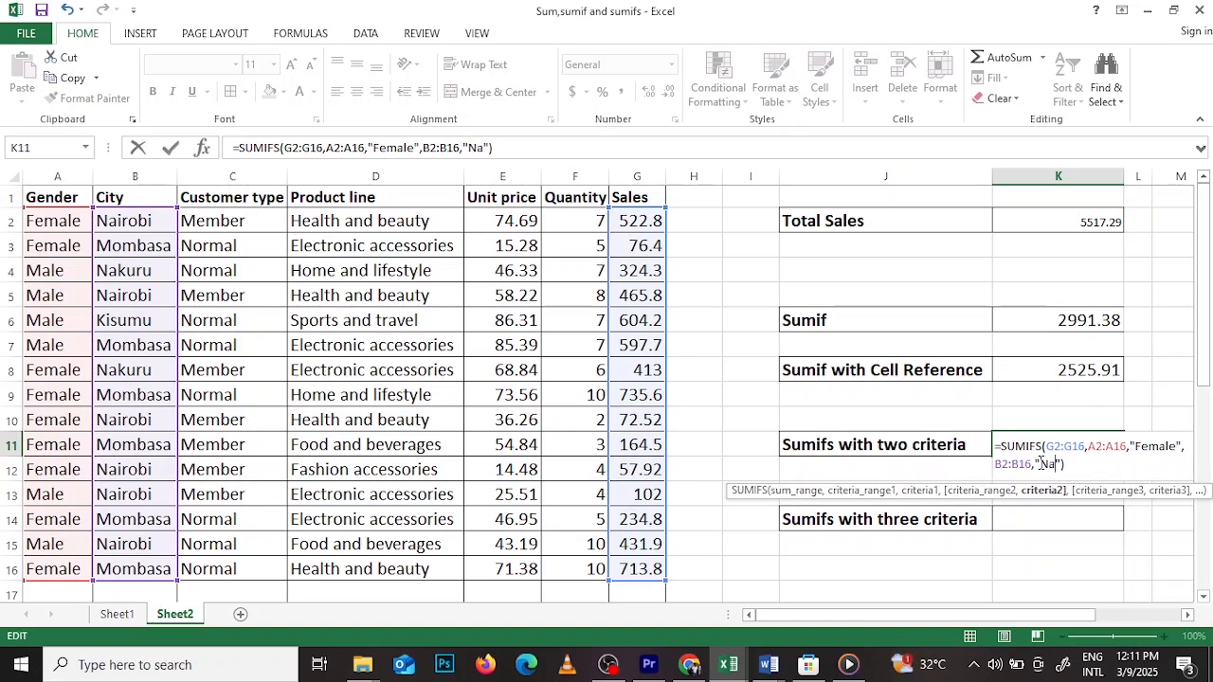
pyautogui.write('irob')
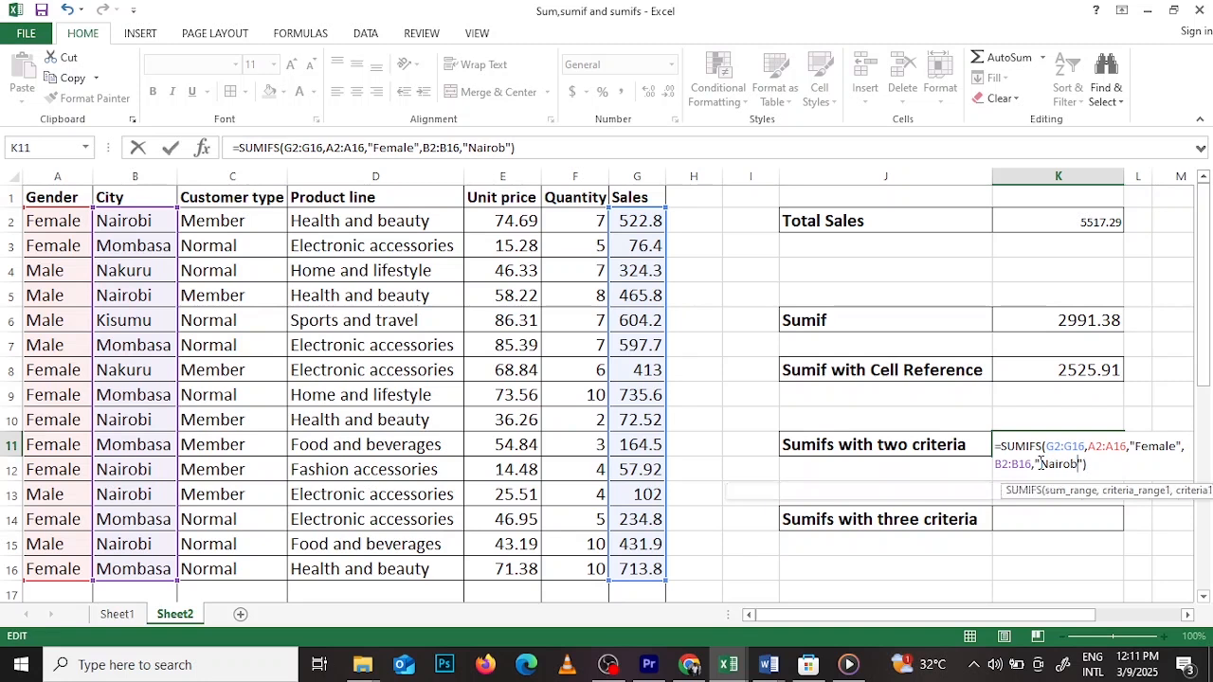
pyautogui.write('i"')
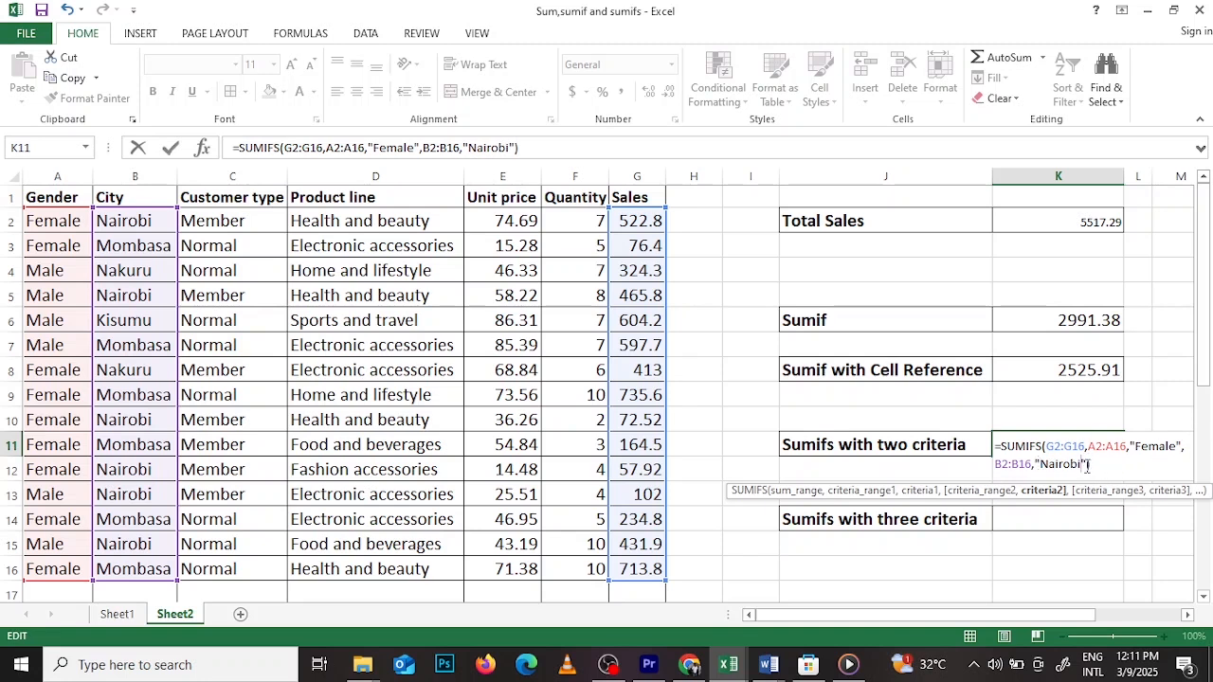
pyautogui.write(')')
pyautogui.press('Return')
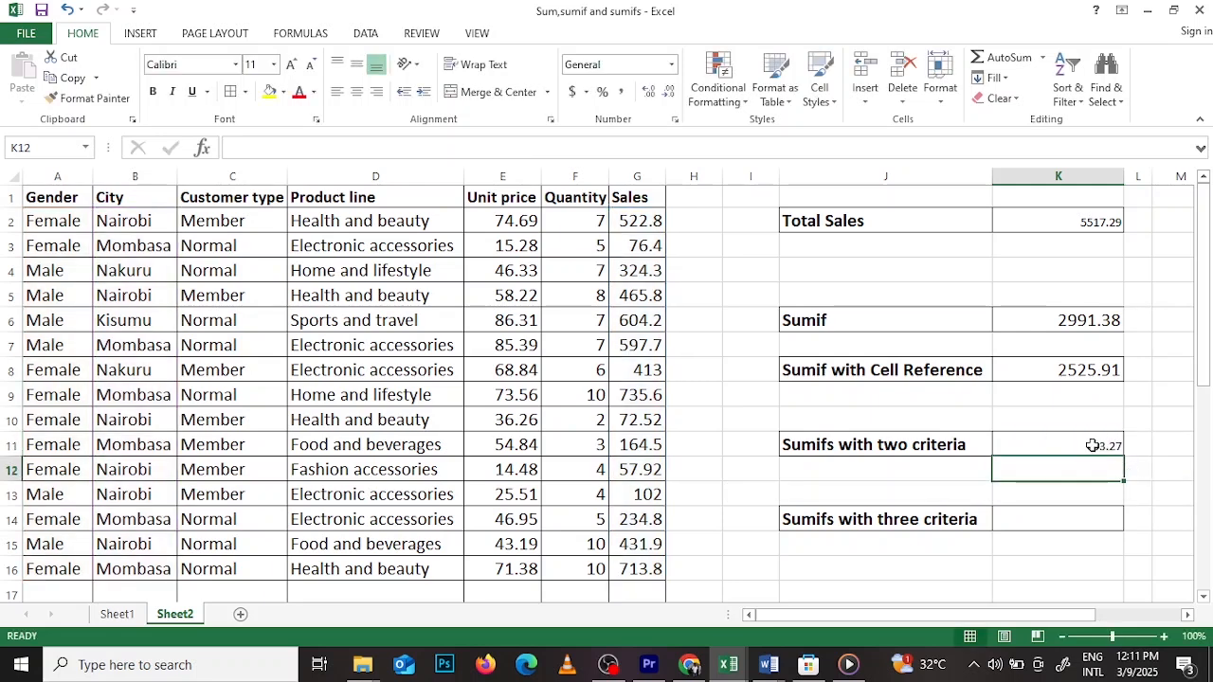
pyautogui.click(1093, 445)
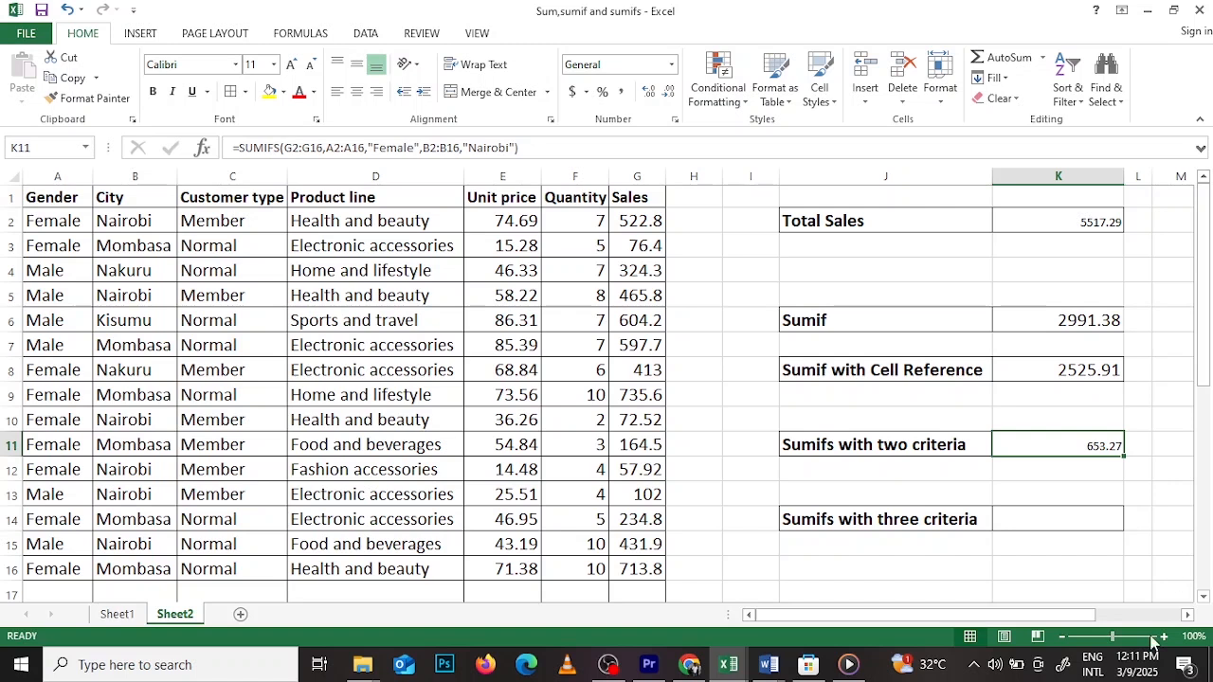
# Start a SUMIFS formula in the Sumifs with three criteria cell K14 with the Sales cells G2:G16 as the sum range.
pyautogui.click(1093, 524)
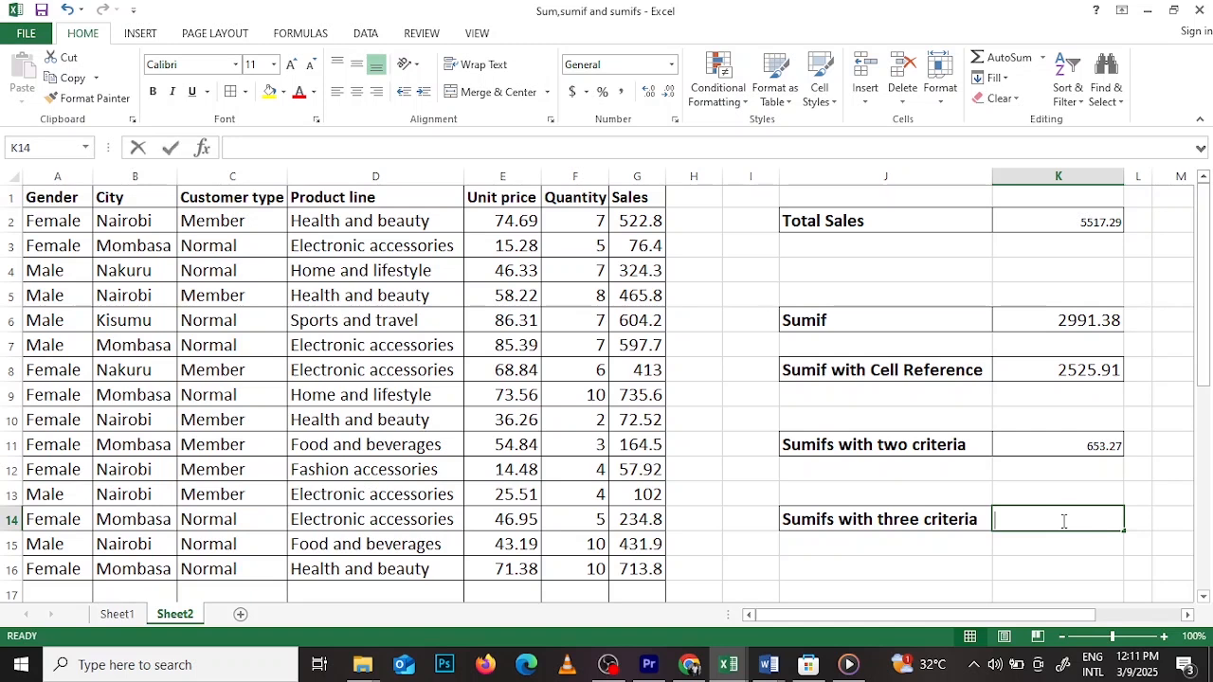
pyautogui.doubleClick(1063, 521)
pyautogui.write('=')
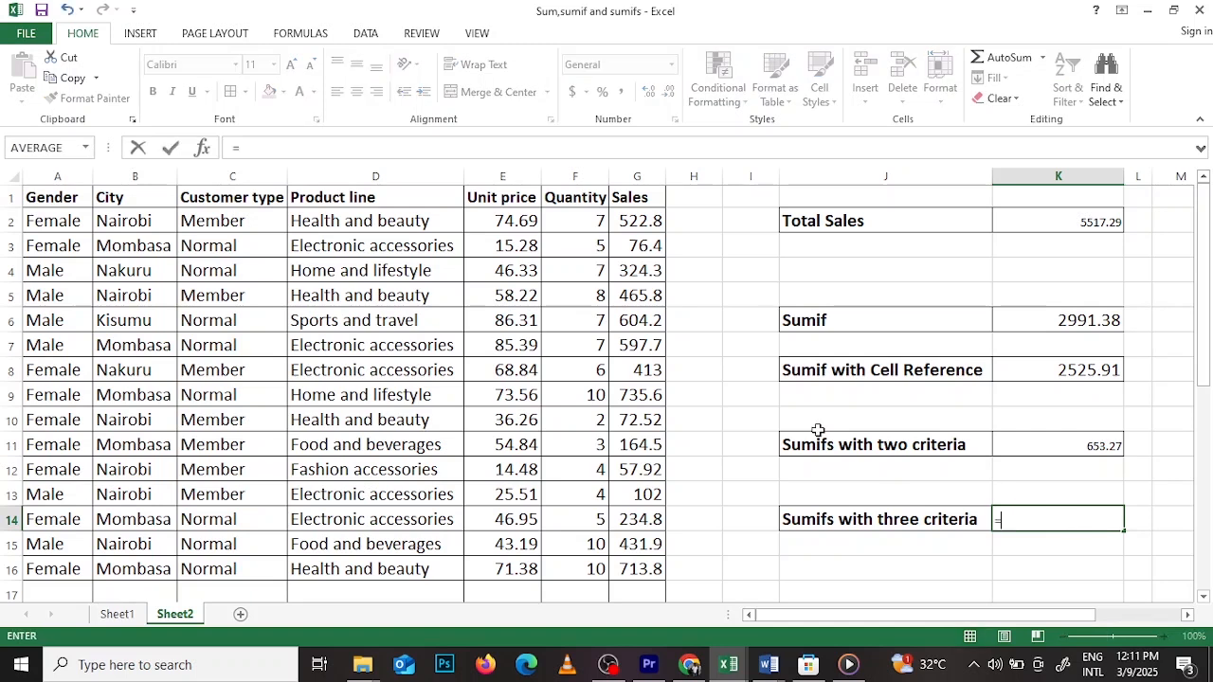
pyautogui.write('su')
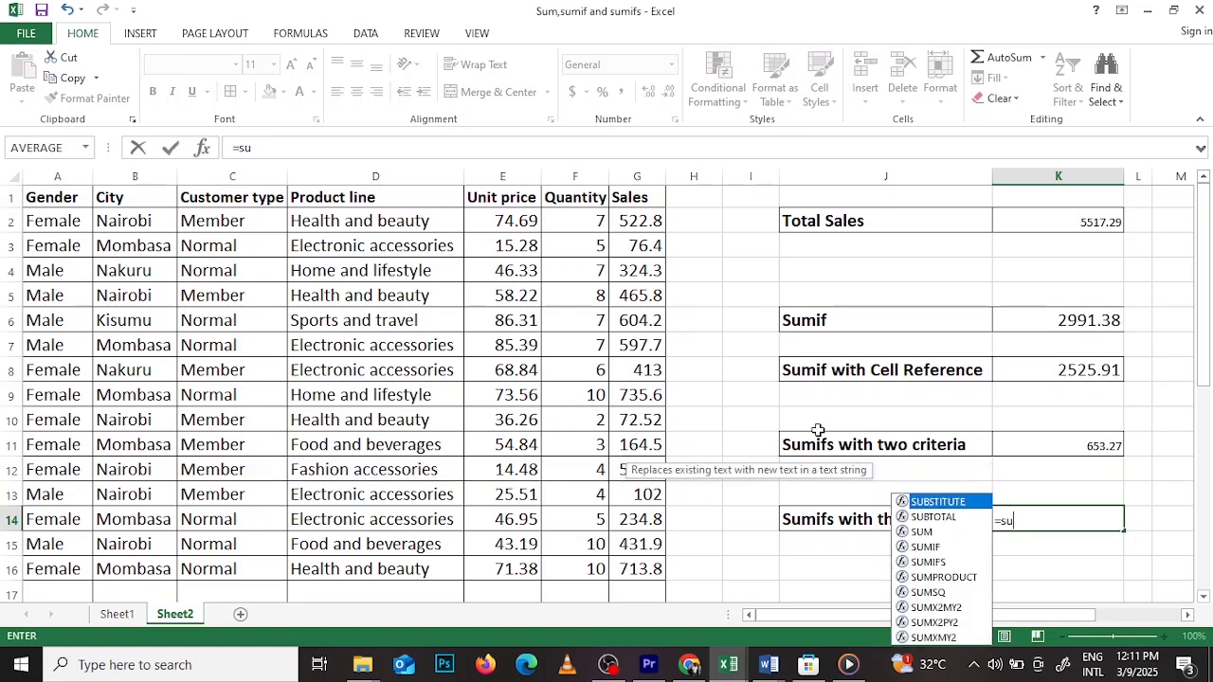
pyautogui.write('mifs')
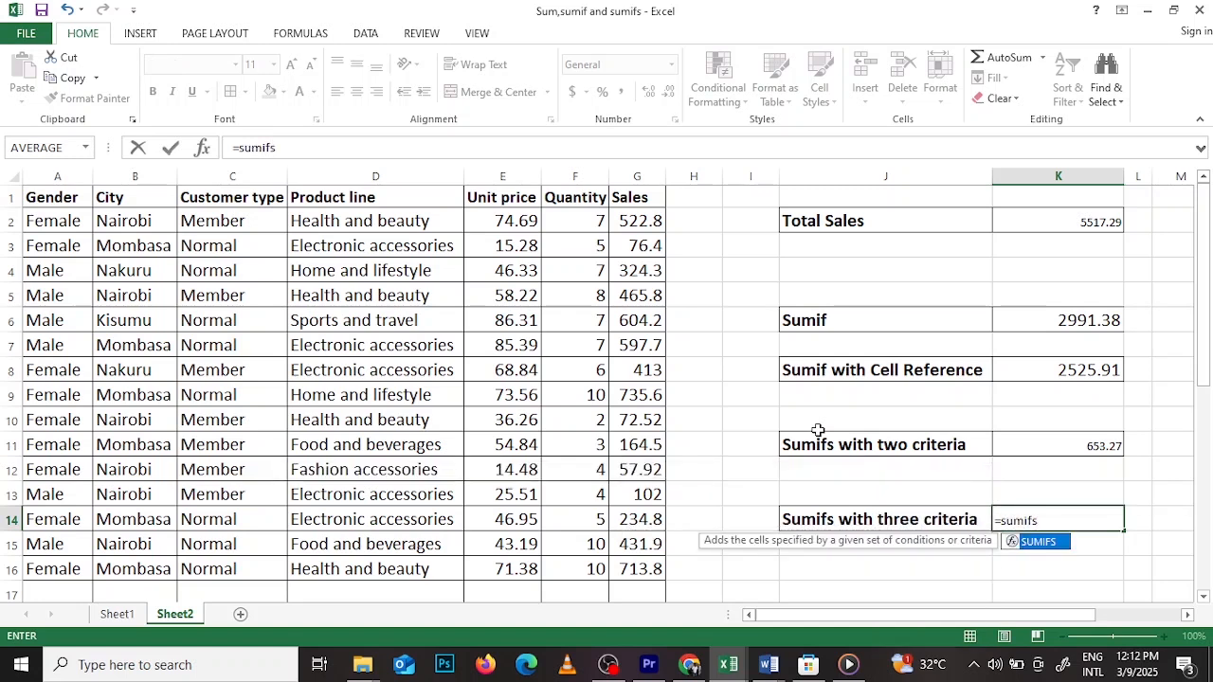
pyautogui.doubleClick(1052, 544)
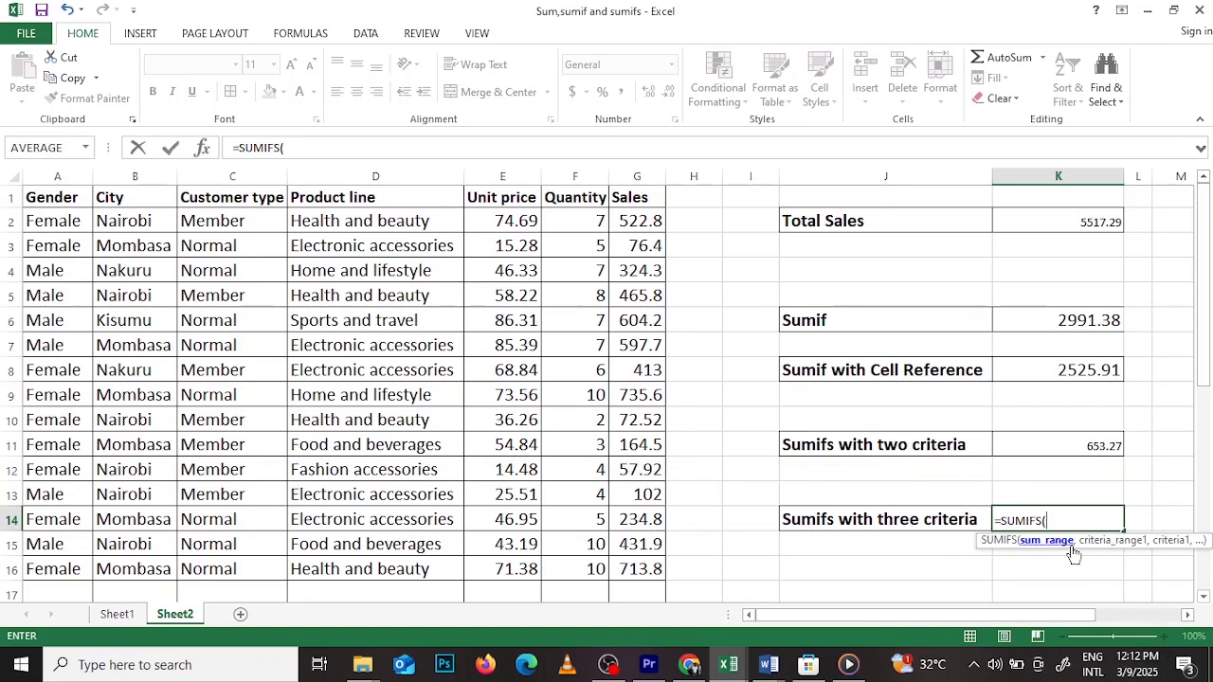
pyautogui.moveTo(659, 229); pyautogui.dragTo(643, 565)
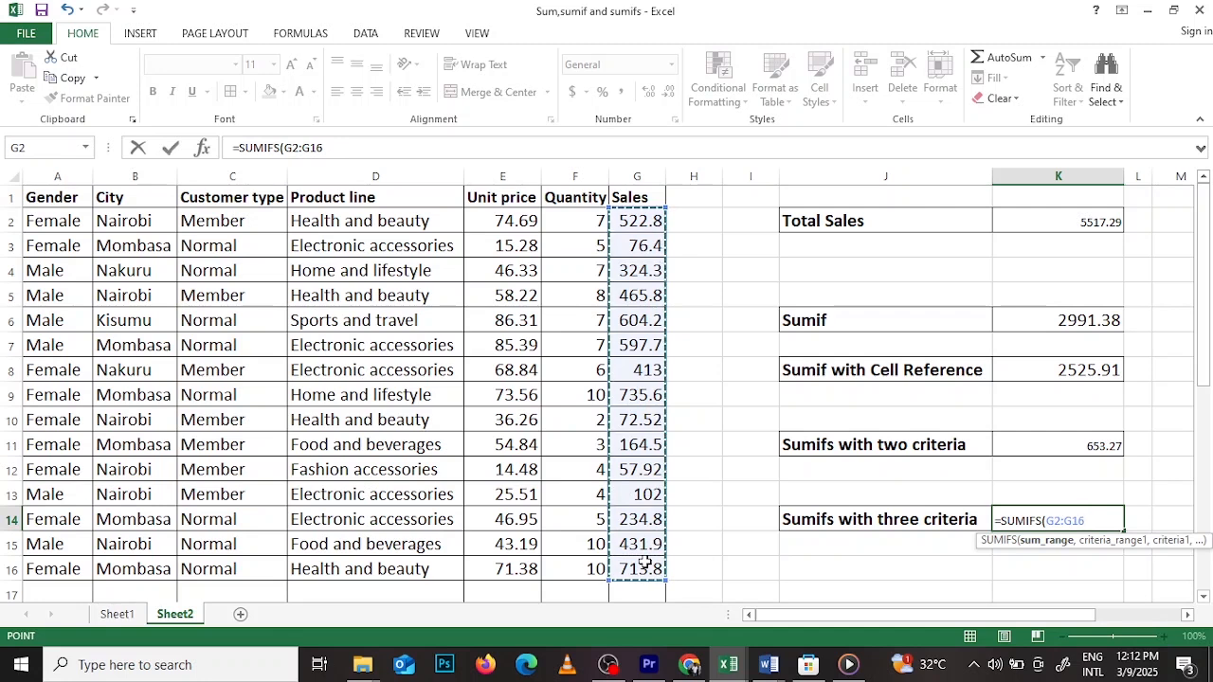
pyautogui.write(',')
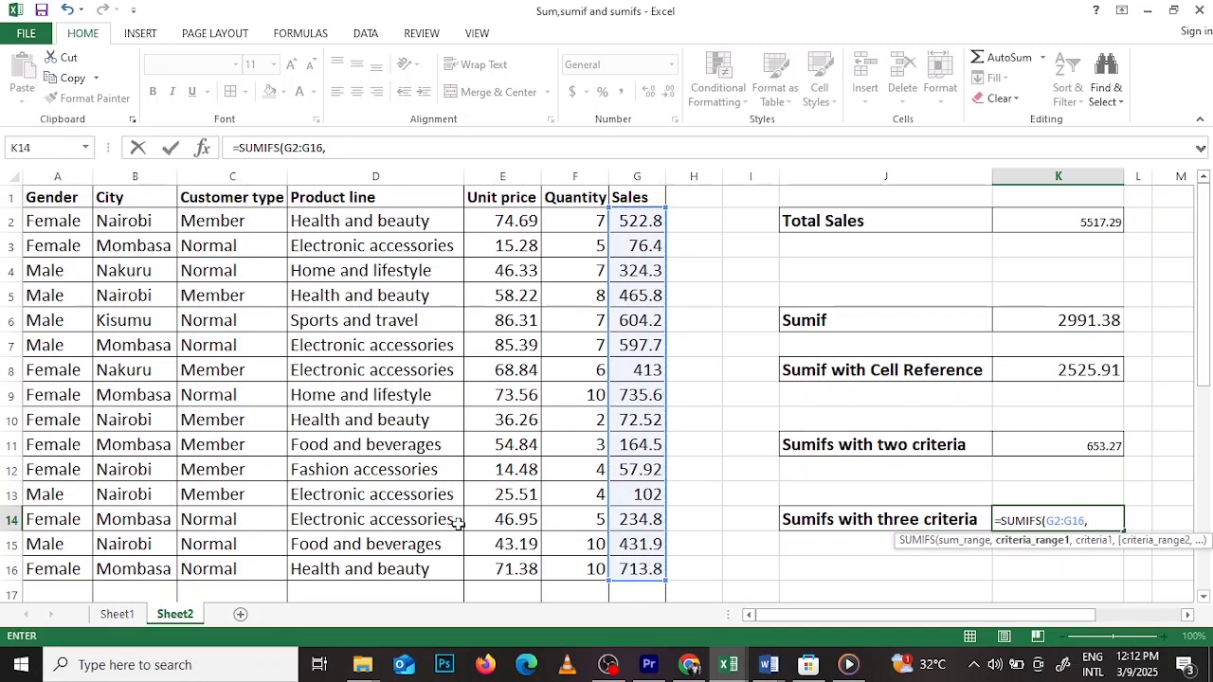
# Add the Gender cells A2:A16 with the criterion "Male" as the first condition of the SUMIFS formula in K14.
pyautogui.moveTo(57, 221); pyautogui.dragTo(66, 582)
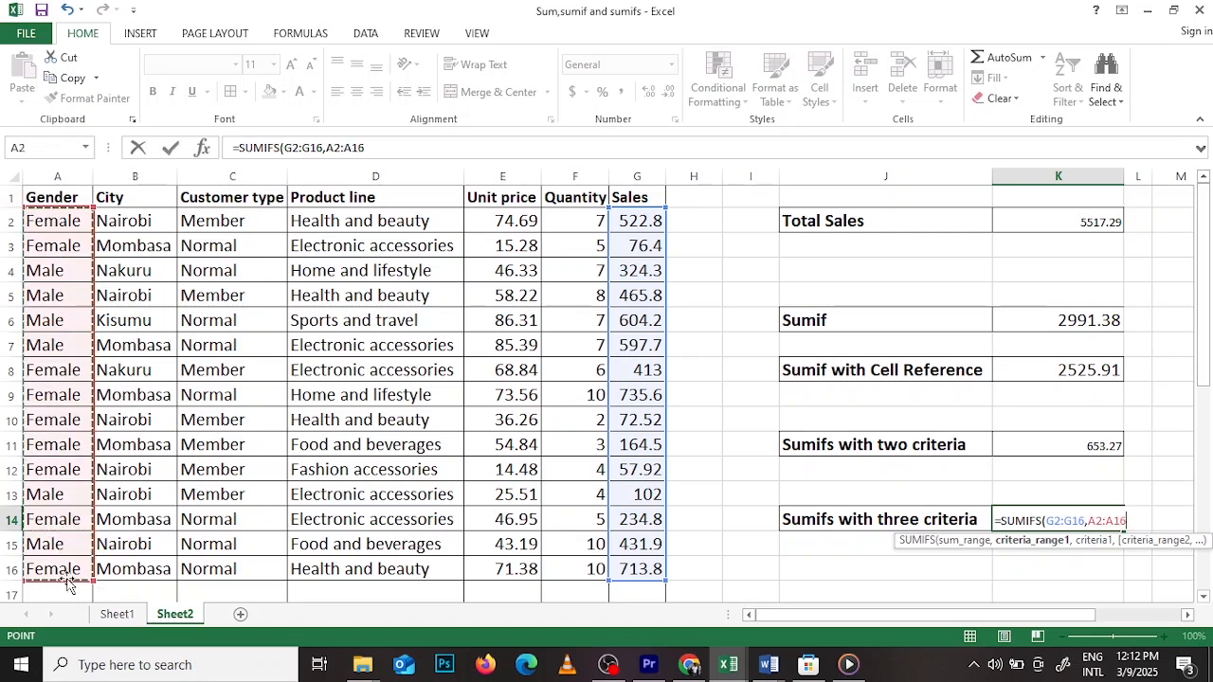
pyautogui.write(',')
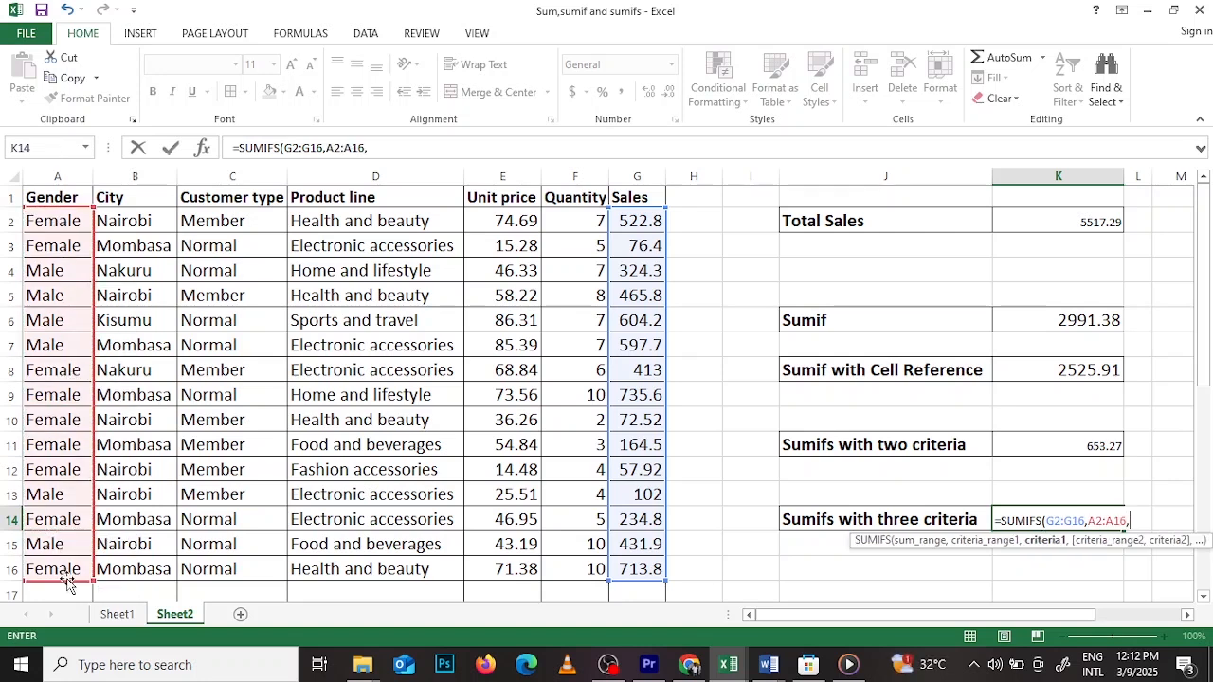
pyautogui.write('""')
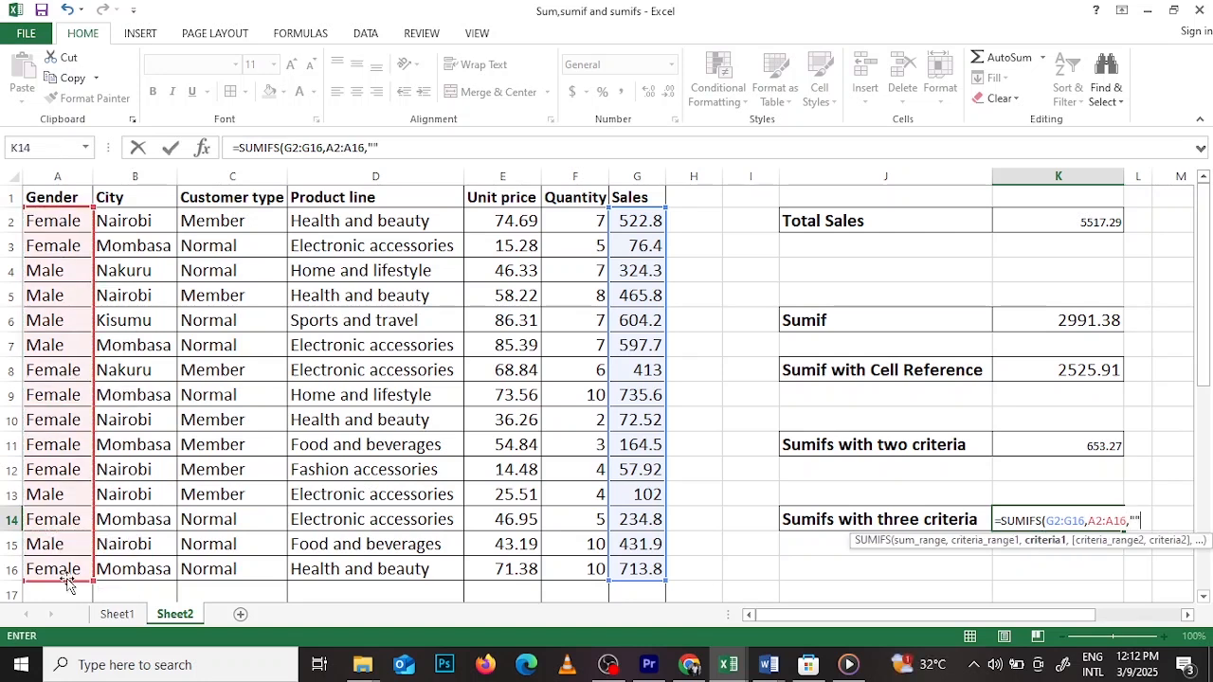
pyautogui.click(1136, 521)
pyautogui.write('Mlae')
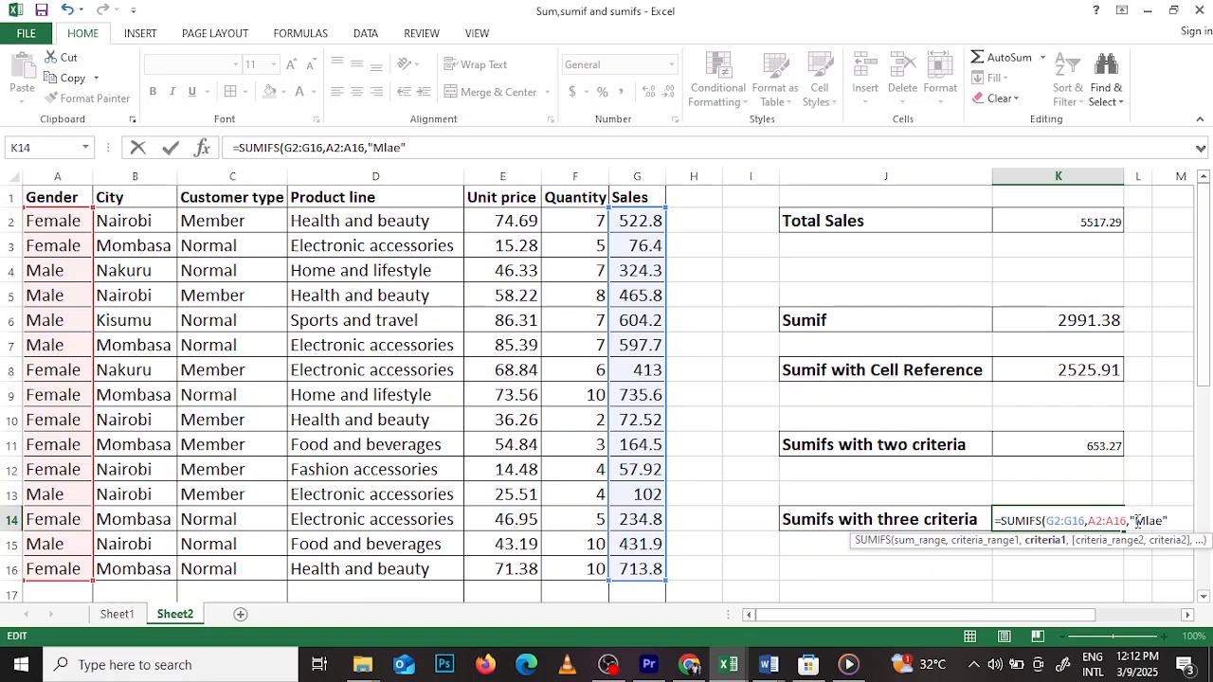
pyautogui.press('BackSpace')
pyautogui.press('BackSpace')
pyautogui.press('BackSpace')
pyautogui.write('ale",')
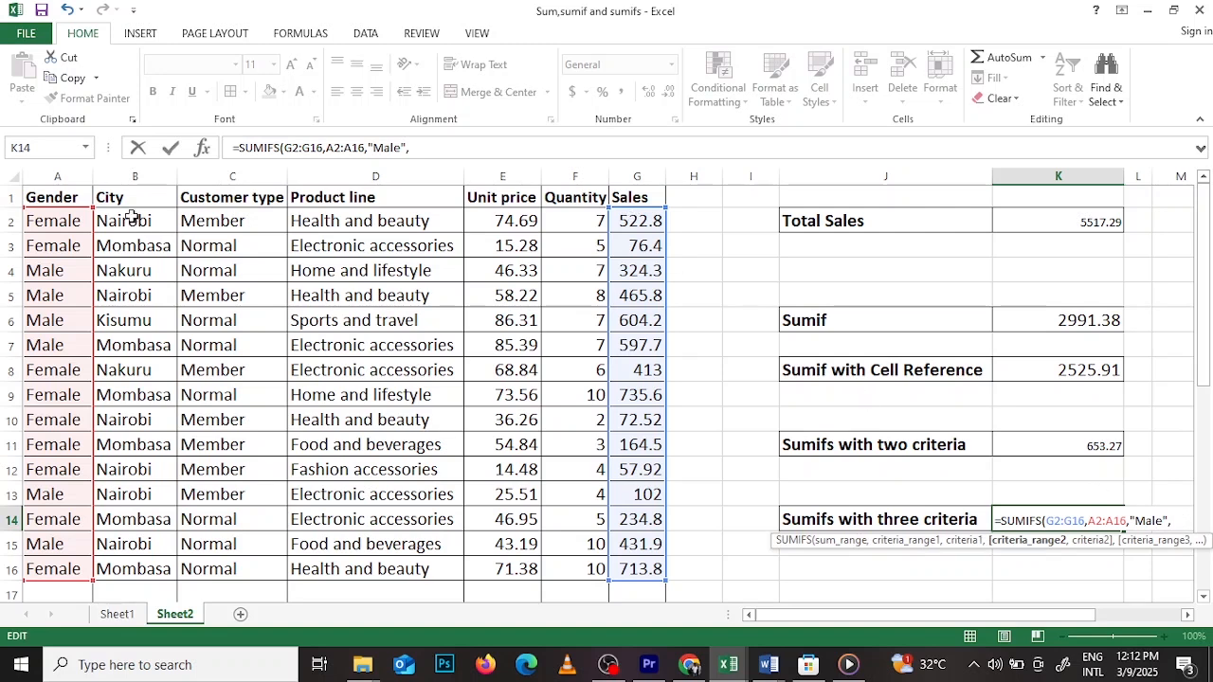
# Add the City cells B2:B16 with the criterion "Mombasa" as the second condition of the SUMIFS formula in K14.
pyautogui.moveTo(132, 217); pyautogui.dragTo(149, 563)
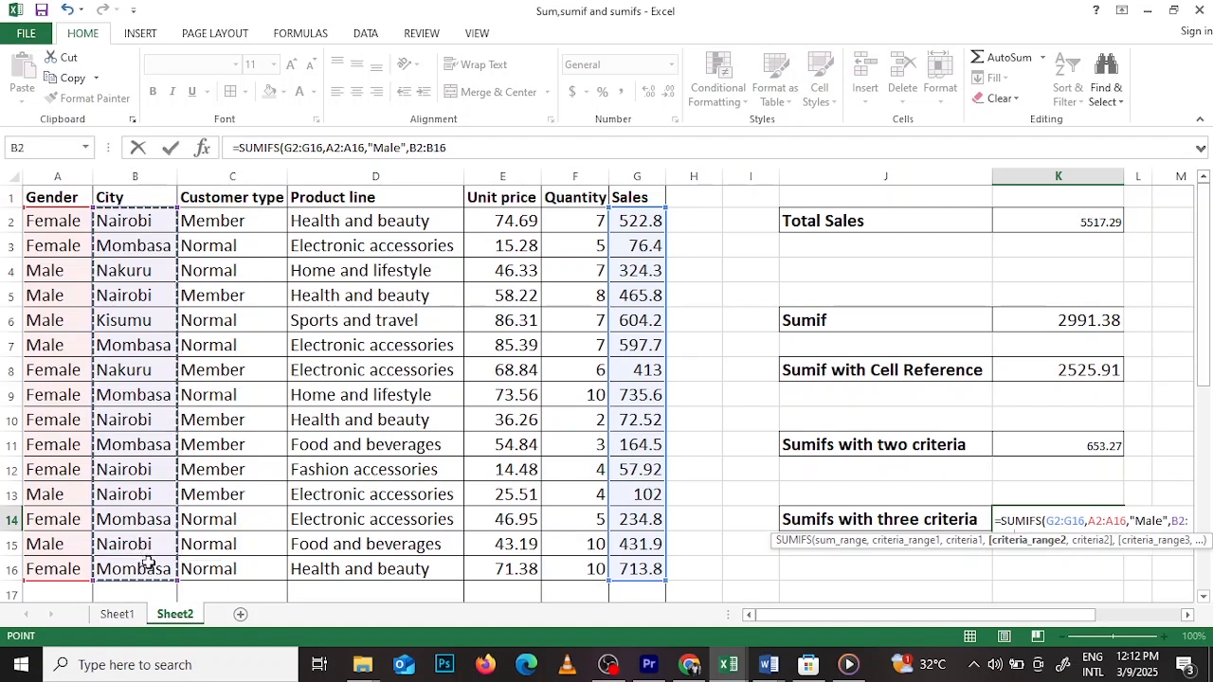
pyautogui.write(',')
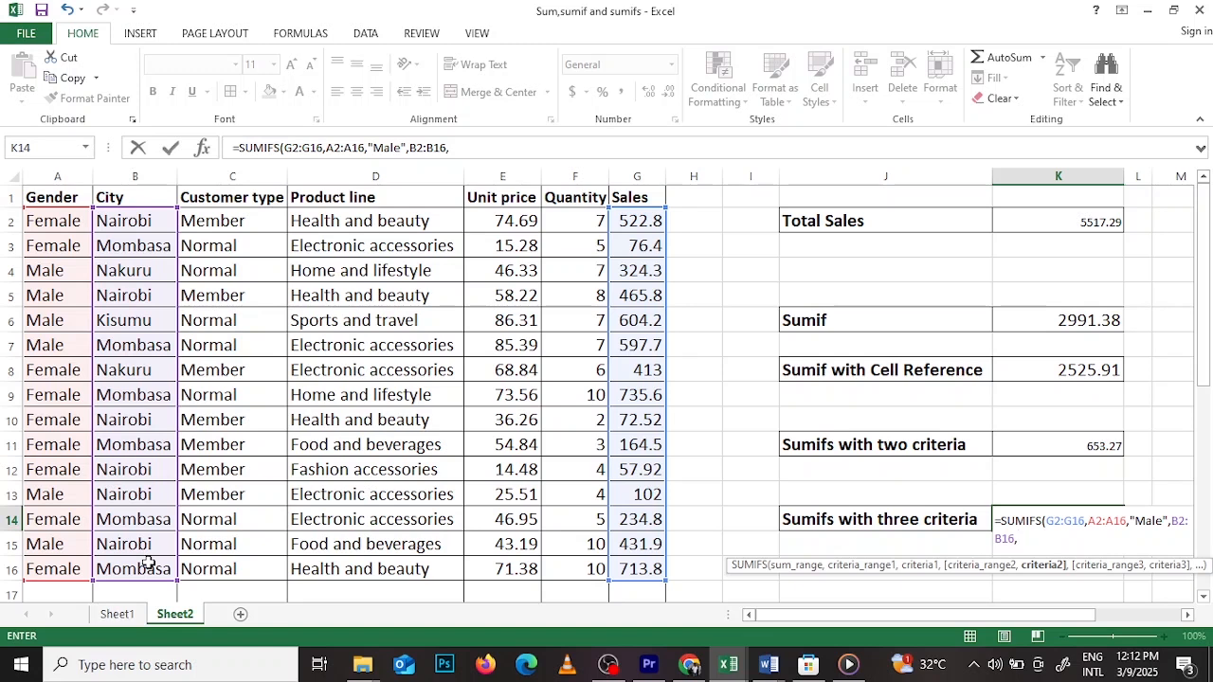
pyautogui.write('"Mo"')
pyautogui.write('mbasa')
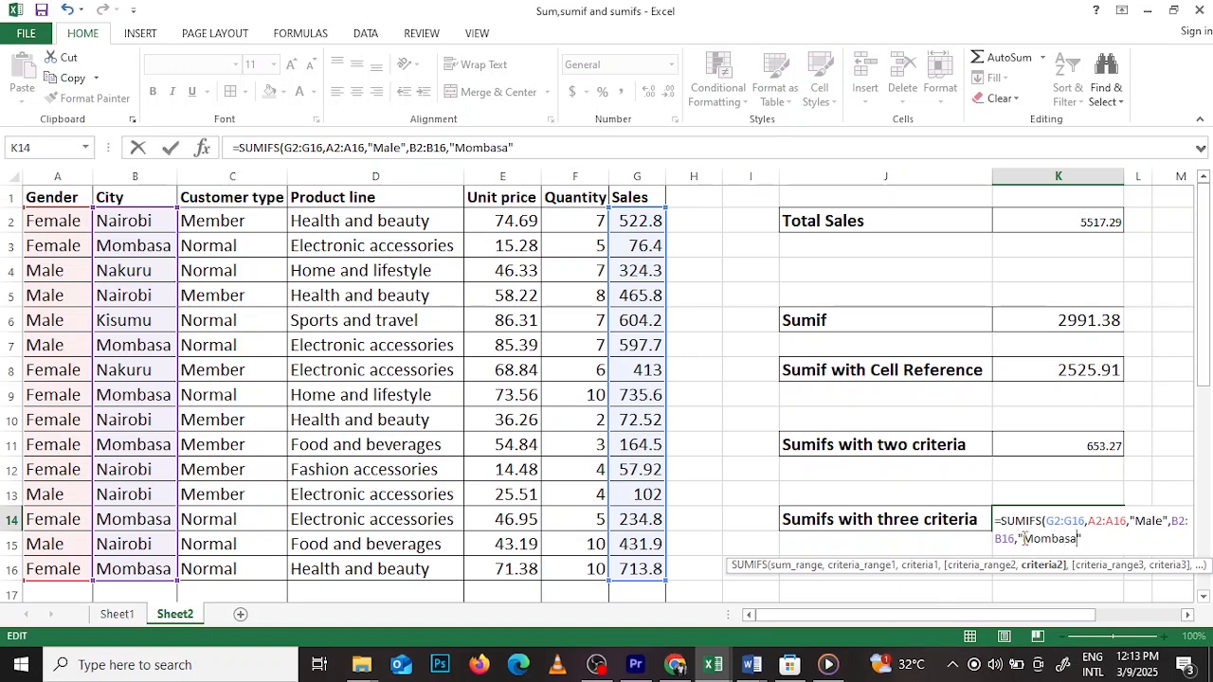
pyautogui.click(1109, 538)
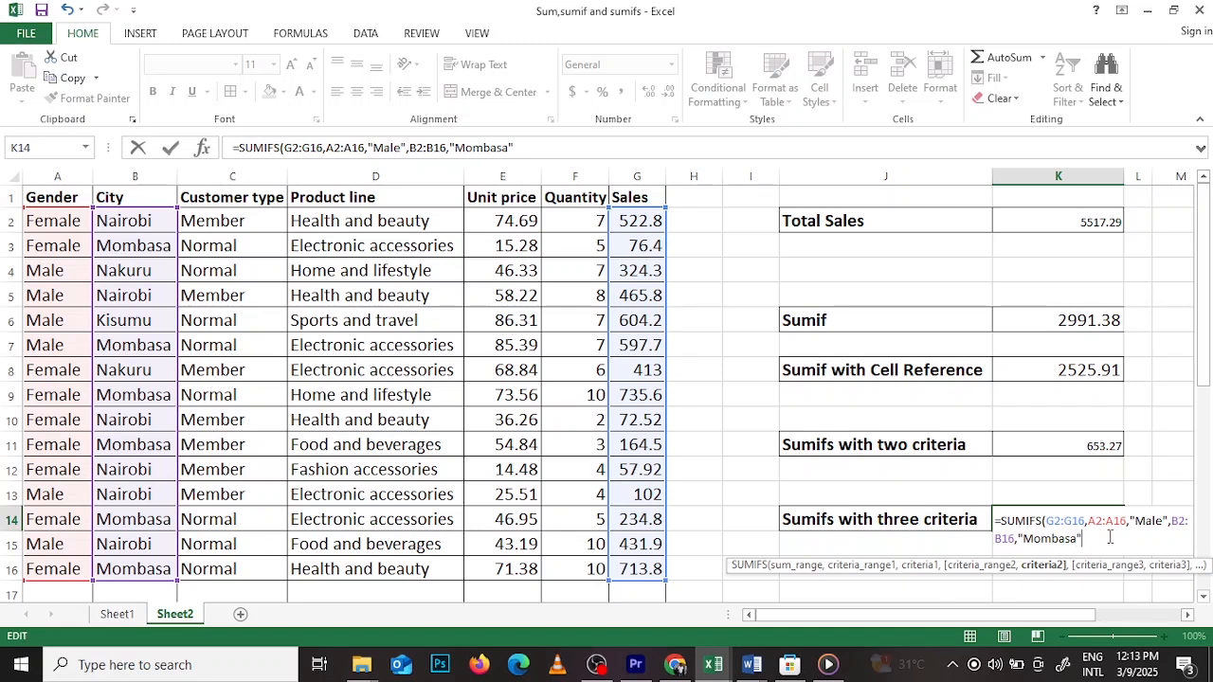
pyautogui.write(',')
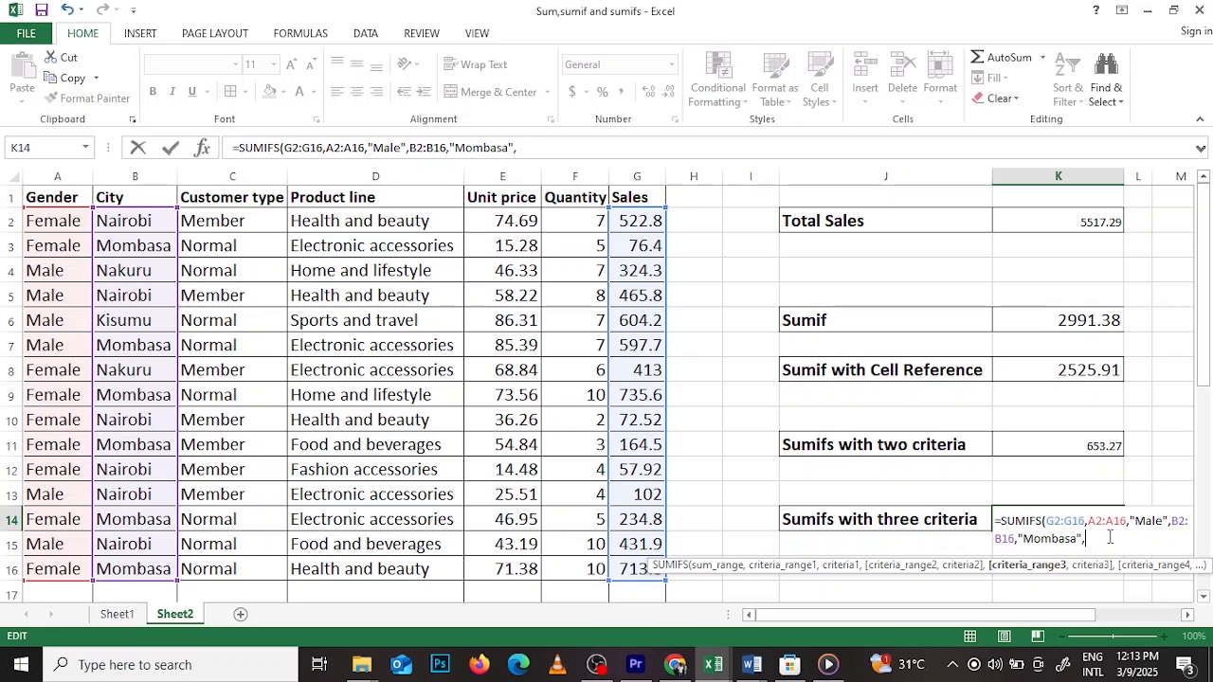
# Complete the SUMIFS formula in K14 with the Sales cells G2:G16 and the criterion ">100" as the third condition.
pyautogui.click(641, 219)
pyautogui.moveTo(641, 219); pyautogui.dragTo(641, 566)
pyautogui.write(',')
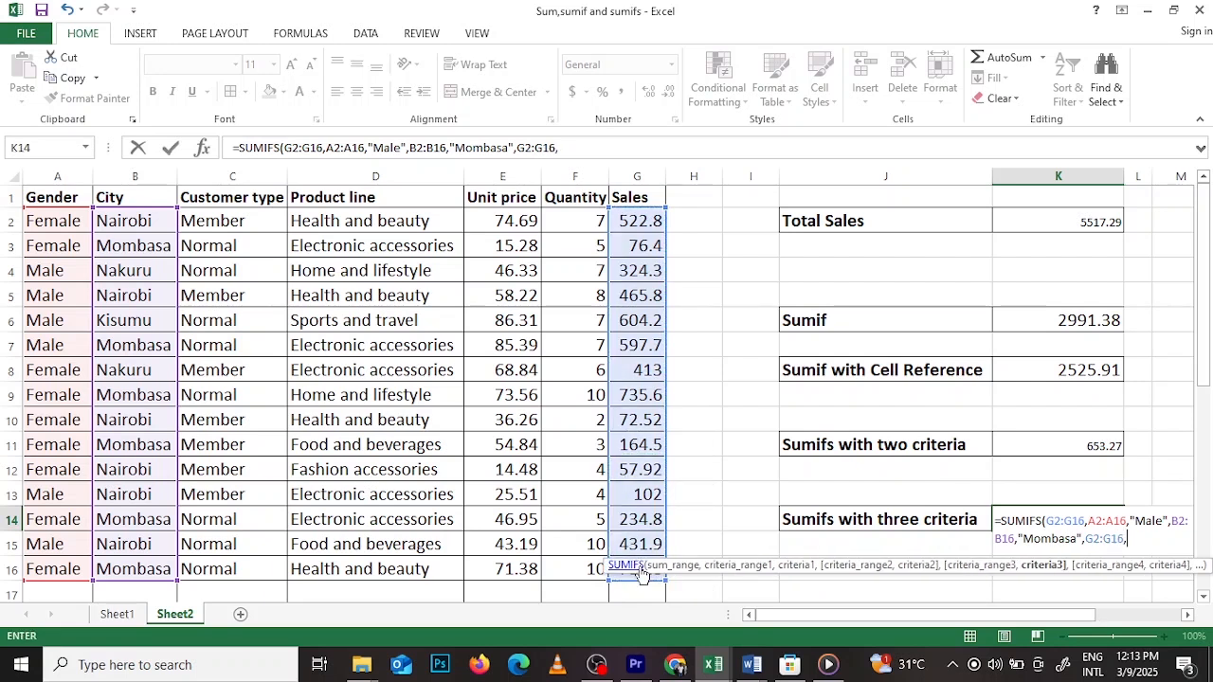
pyautogui.write('""')
pyautogui.click(1132, 537)
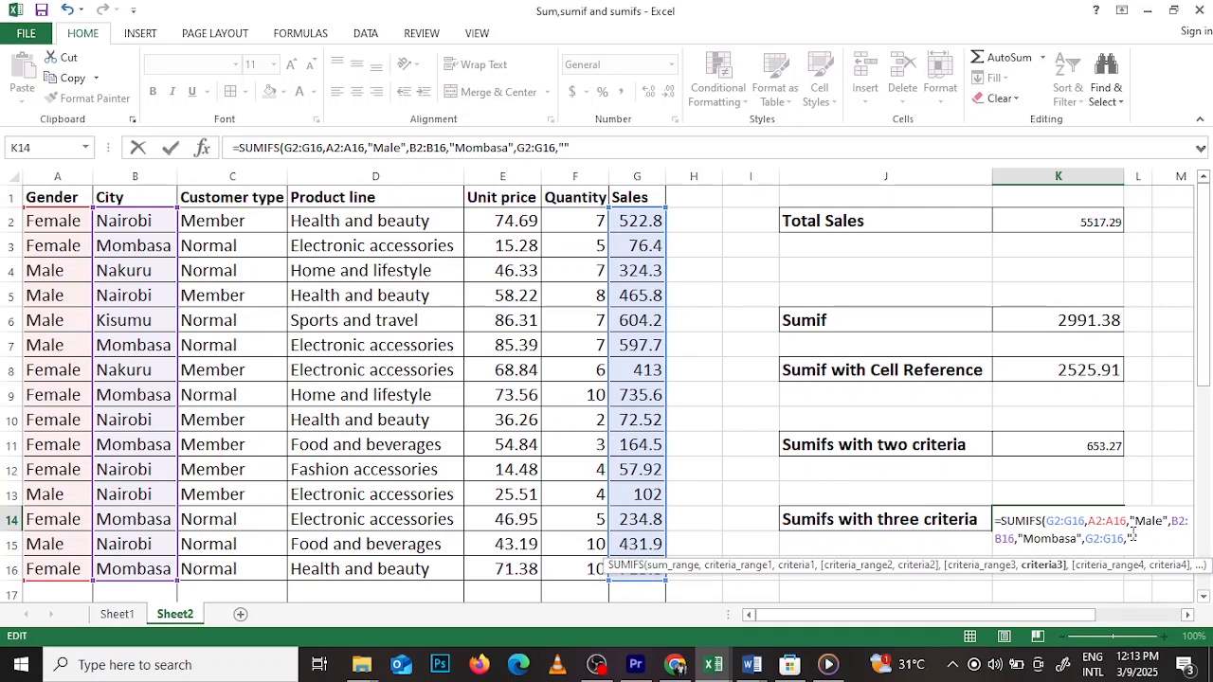
pyautogui.write('>100"')
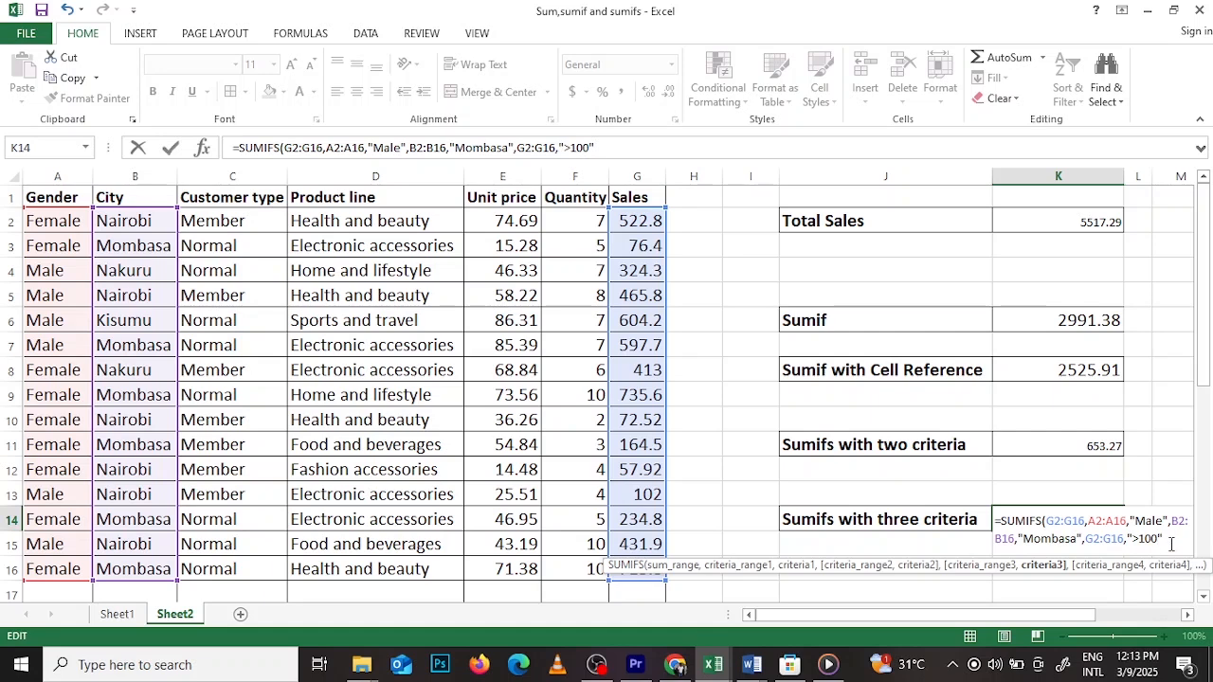
pyautogui.write(')')
pyautogui.press('Return')
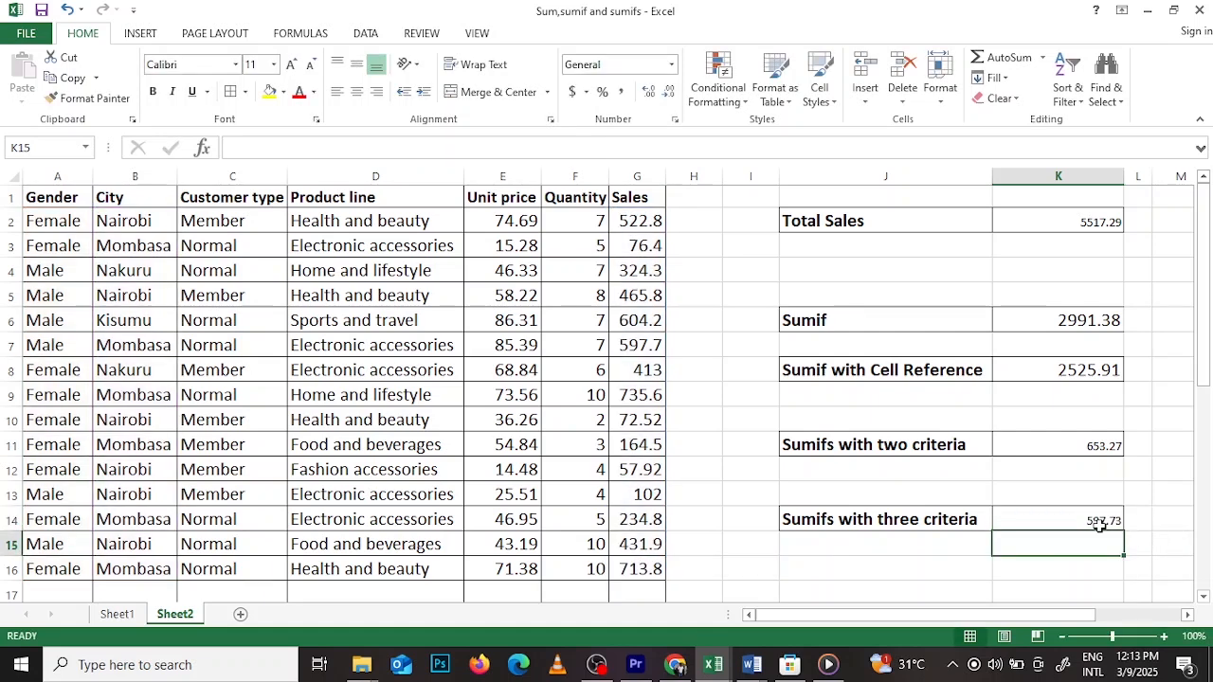